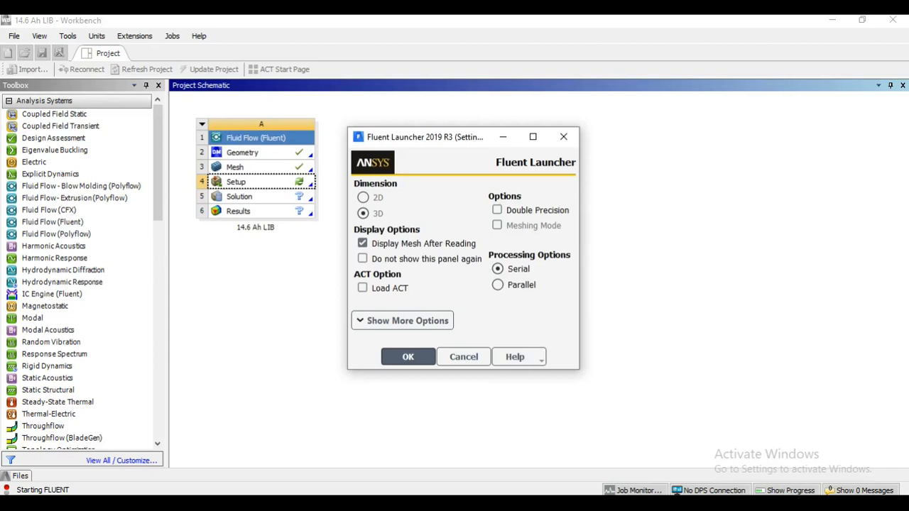
Launch Fluent for the battery case as a 3D serial session with double precision.
left_click(497, 210)
left_click(408, 357)
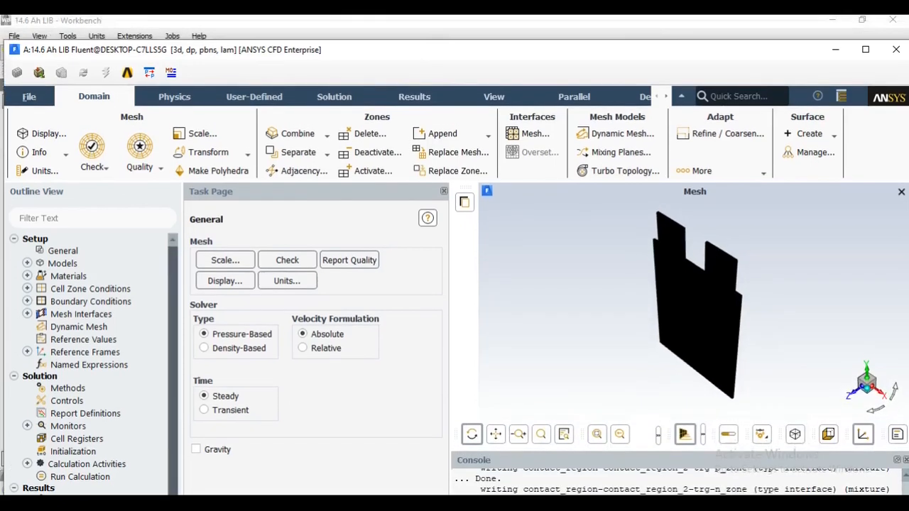
mouse_move(434, 44)
left_mouse_down()
mouse_move(436, 91)
mouse_move(438, 34)
left_mouse_up()
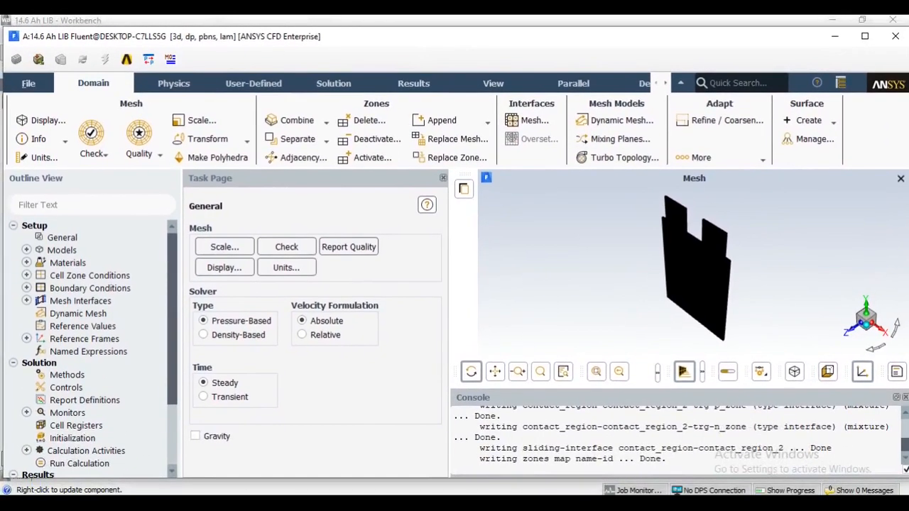
Examine the battery cell mesh up close and perform a mesh check, reading its volume and face area statistics.
scroll(692, 238, "up", 10)
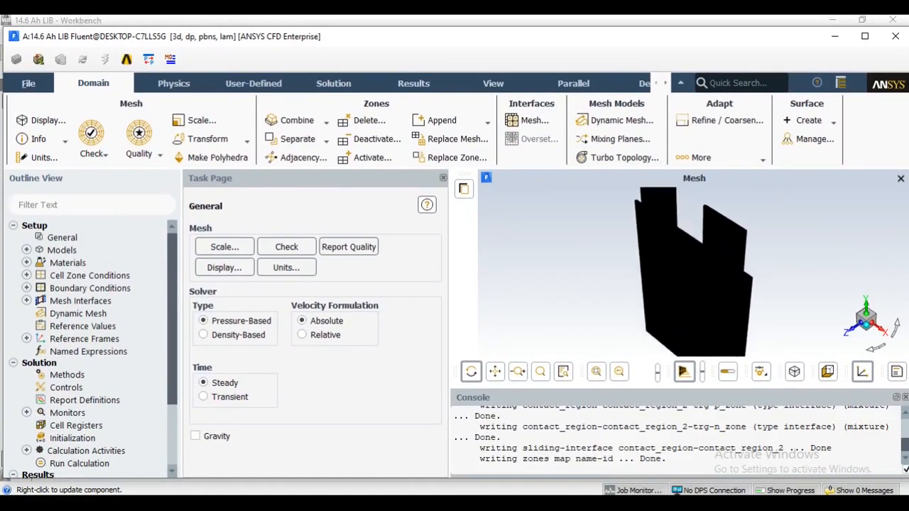
scroll(692, 237, "up", 3)
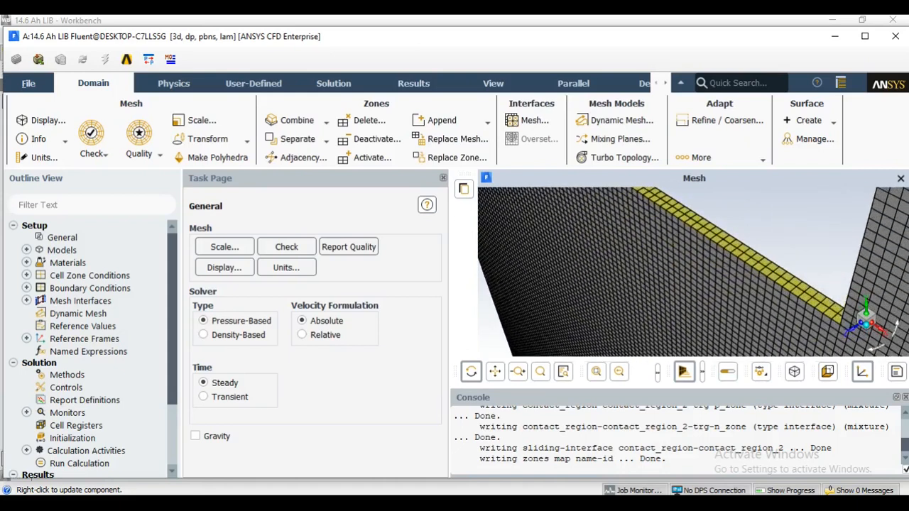
scroll(693, 272, "down", 10)
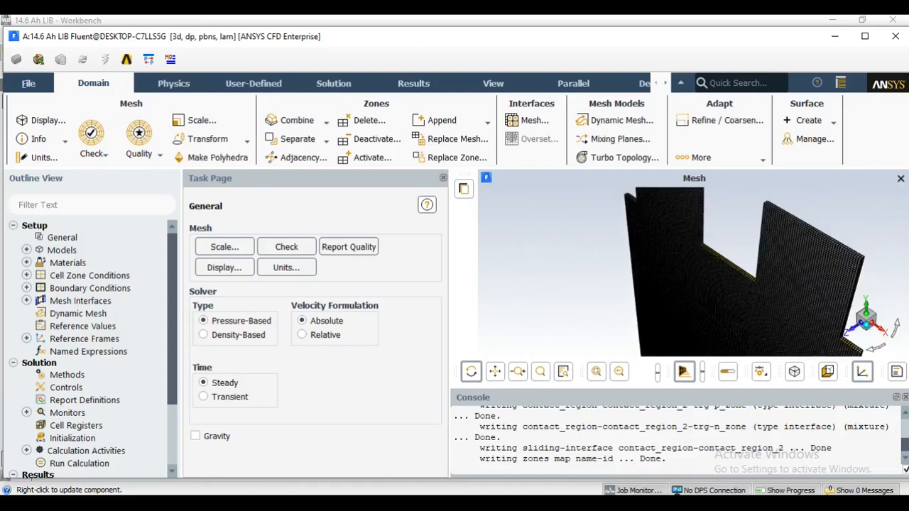
scroll(710, 272, "down", 2)
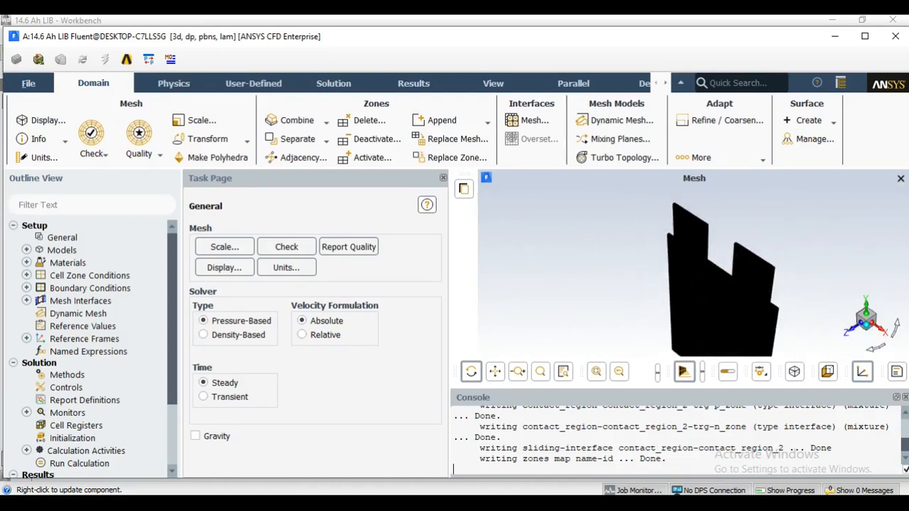
left_click(93, 152)
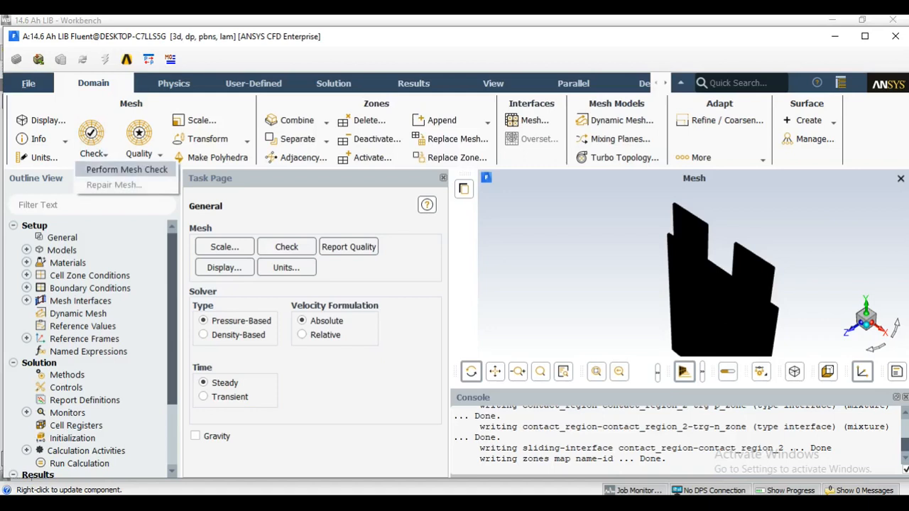
left_click(126, 169)
scroll(675, 440, "up", 1)
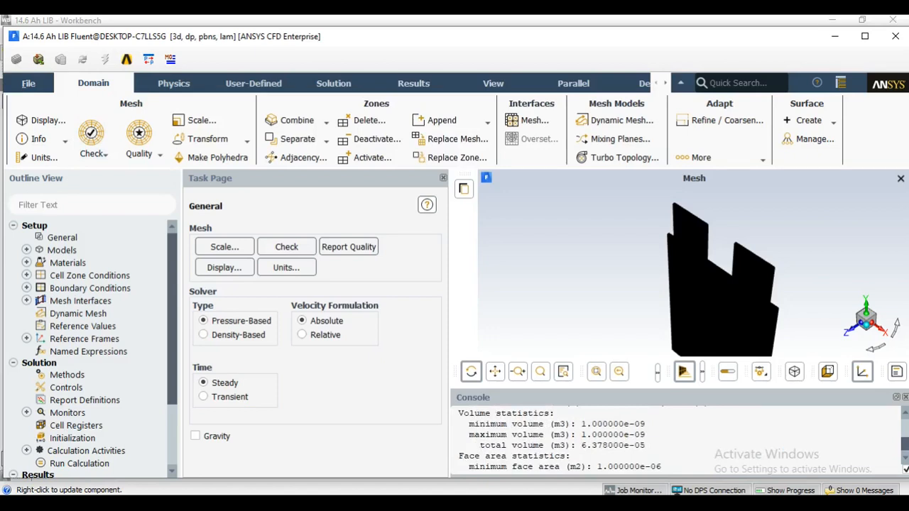
Set the solver time to transient and enable the energy equation.
left_click(204, 397)
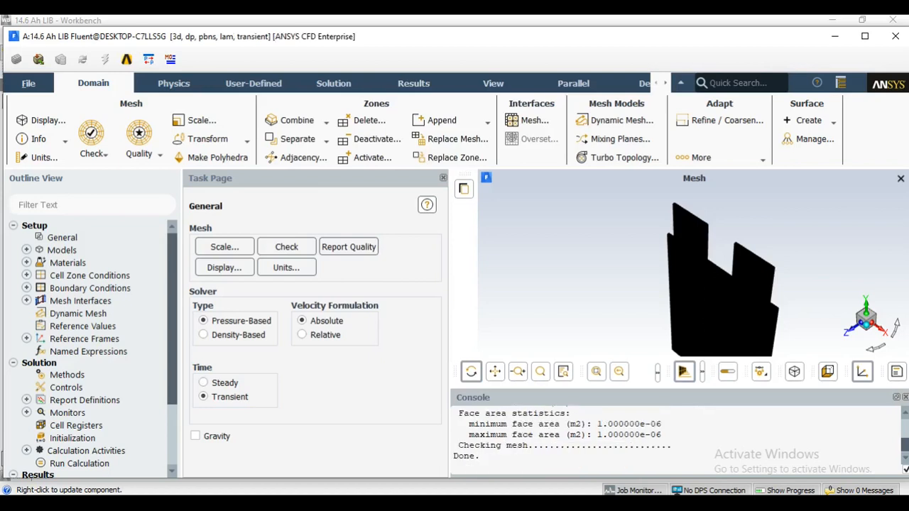
left_click(173, 84)
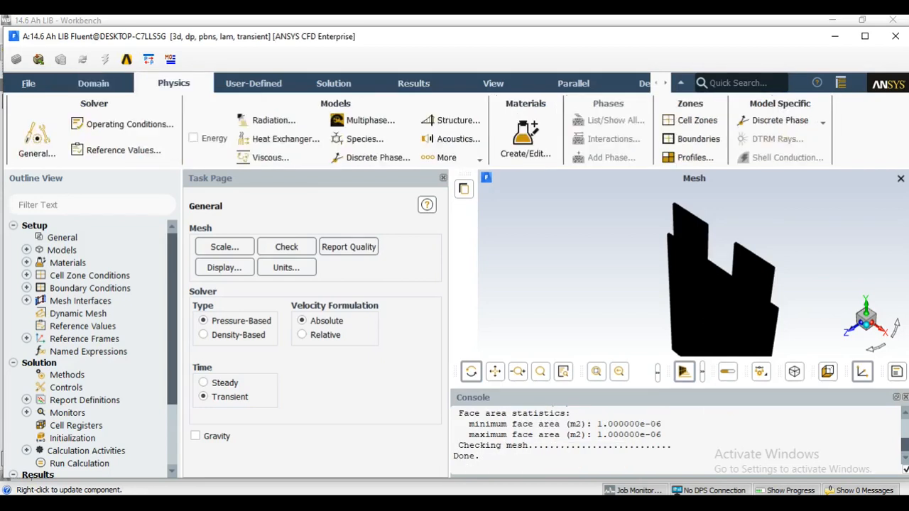
left_click(194, 137)
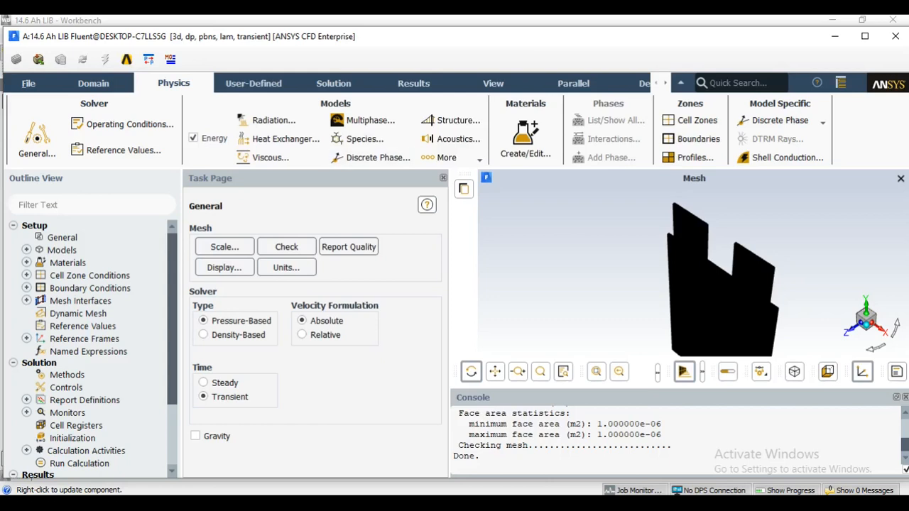
Keep both the Flow and Energy equations selected for the solution.
left_click(333, 83)
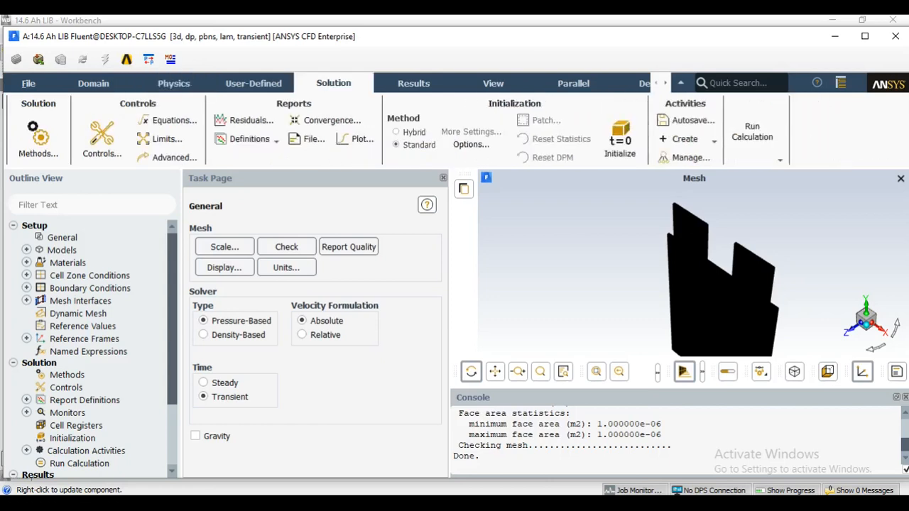
left_click(170, 120)
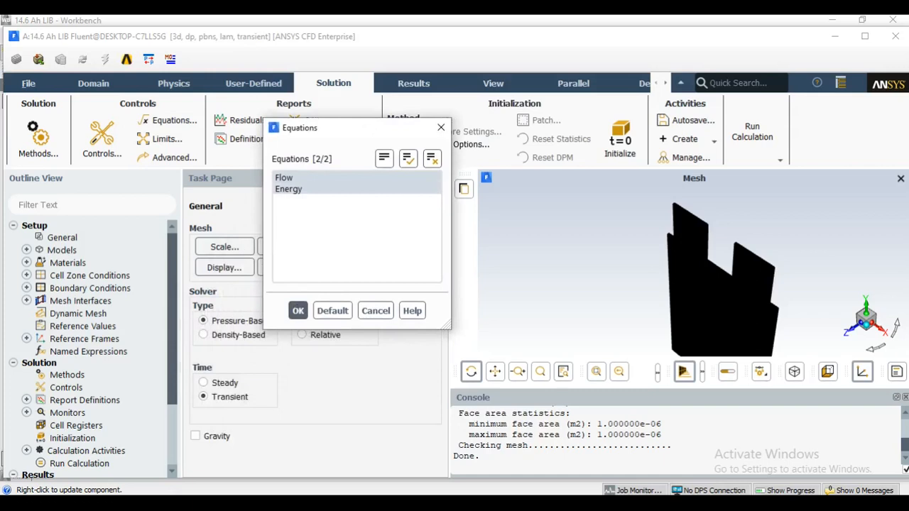
left_click(298, 310)
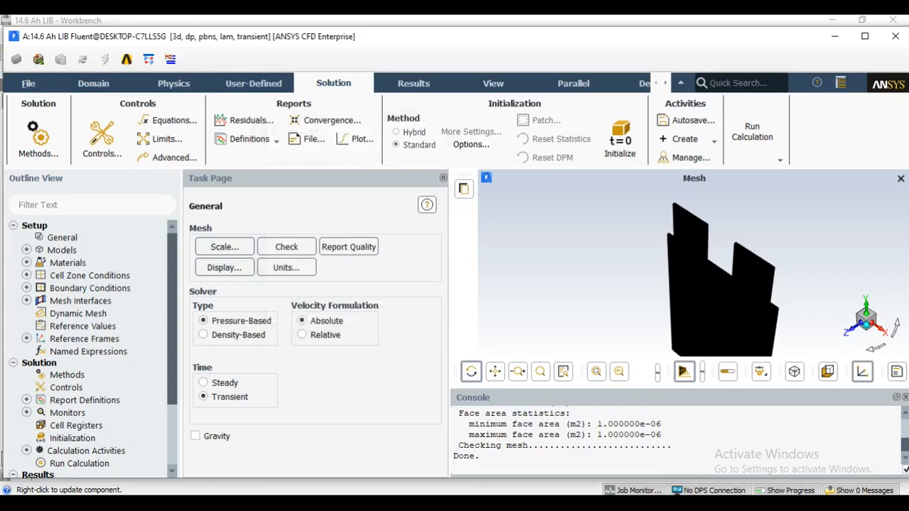
Load add-on module 8, the Dual-Potential MSMD Battery Model, with the console command "define models addon-module".
type("define models addon-module")
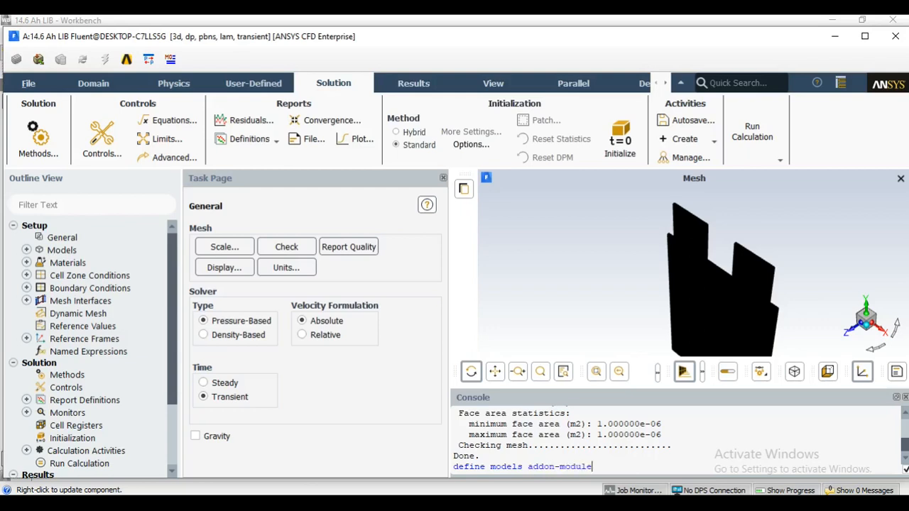
key("Return")
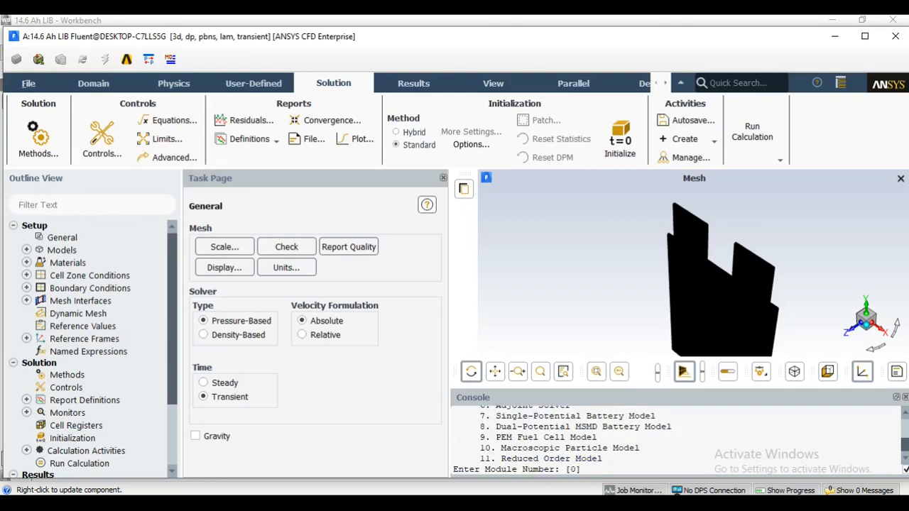
type("8")
key("Return")
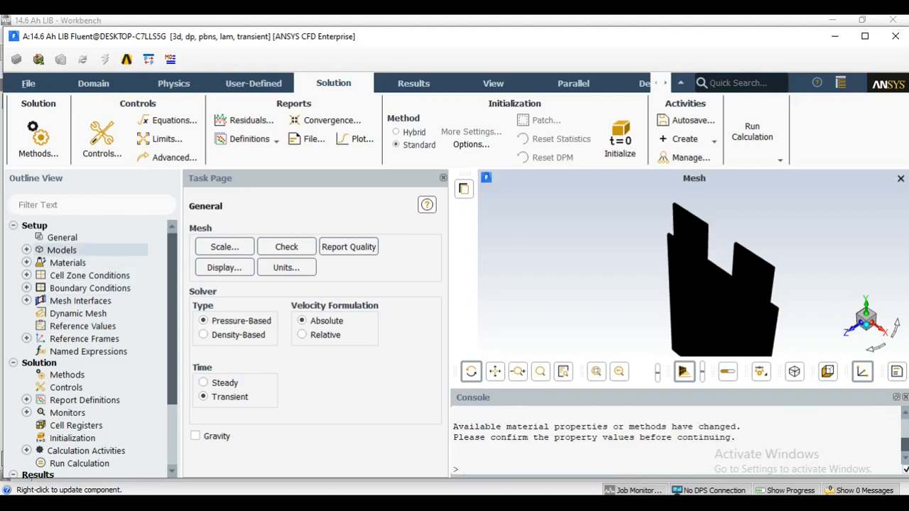
Enable the MSMD Battery Model and review its NTGK model options and polarization parameters.
left_click(26, 250)
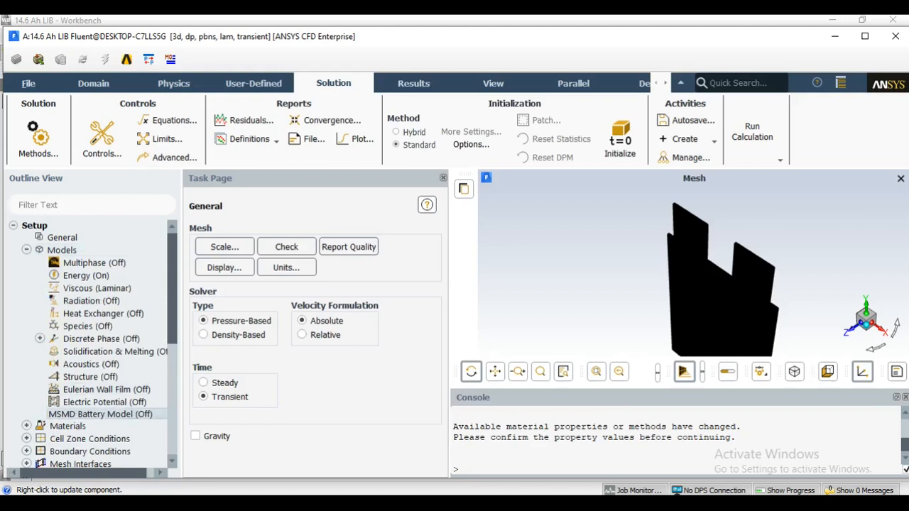
double_click(100, 414)
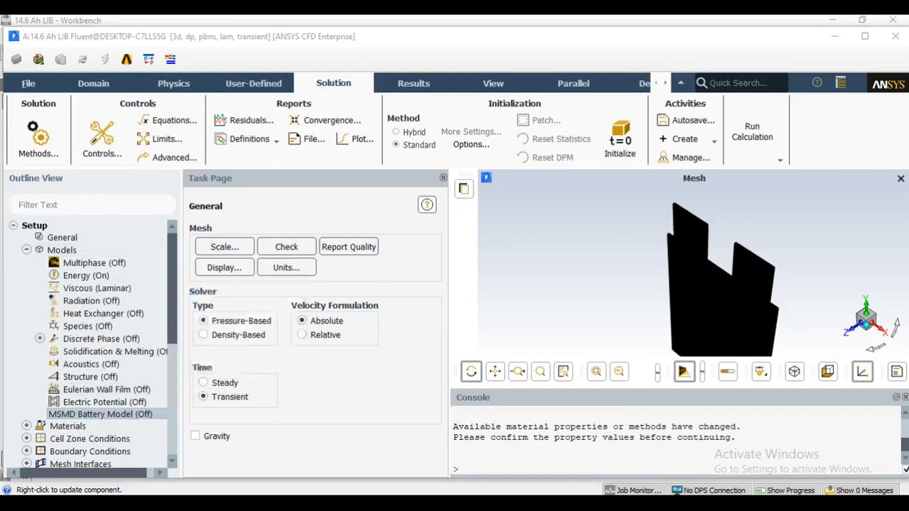
left_click(199, 316)
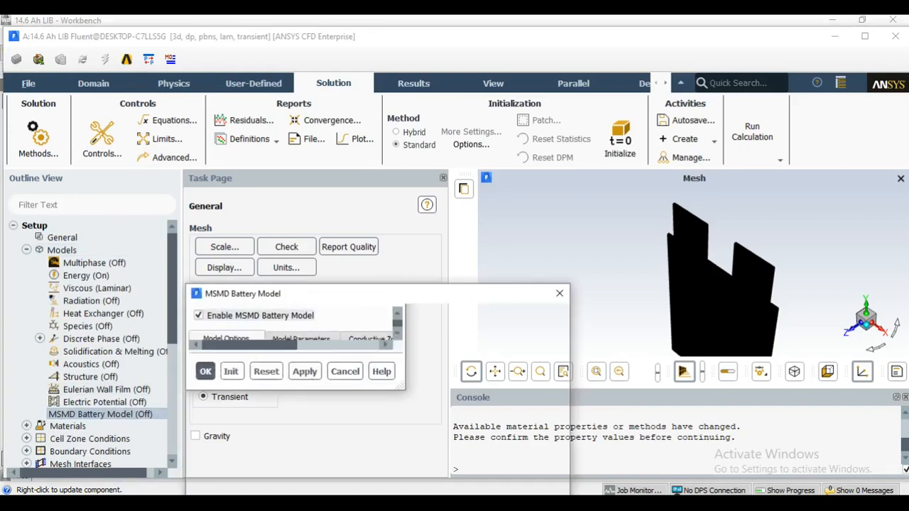
left_click_drag(377, 298, 360, 47)
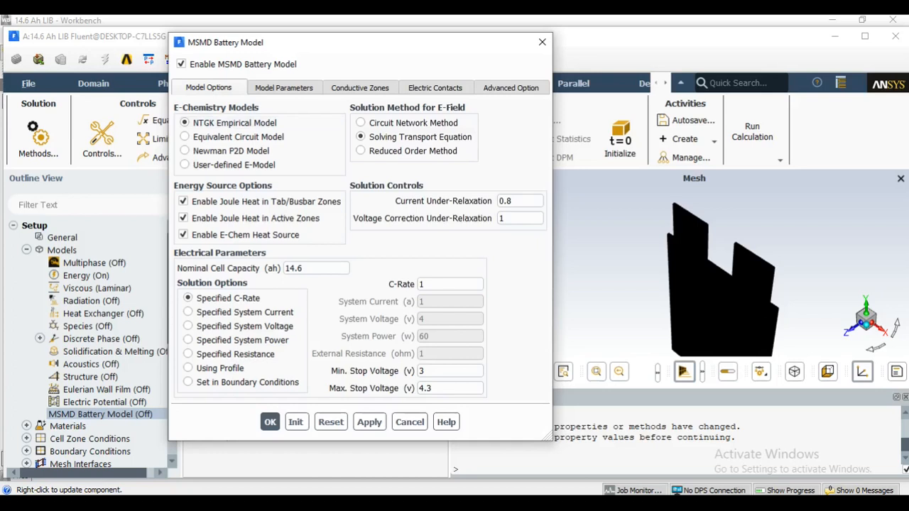
left_click(284, 88)
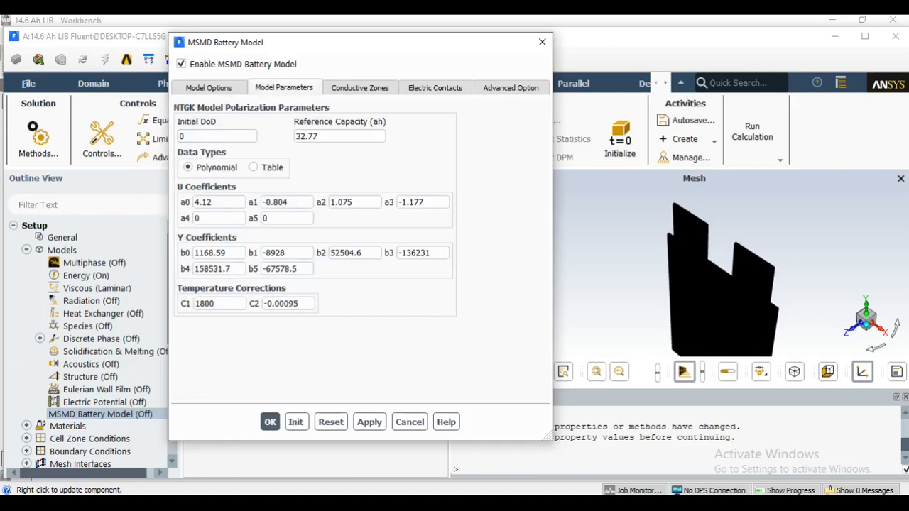
Assign cell_zone as the active component and n_zone and p_zone as tab components in the battery model's conductive zones.
left_click(360, 88)
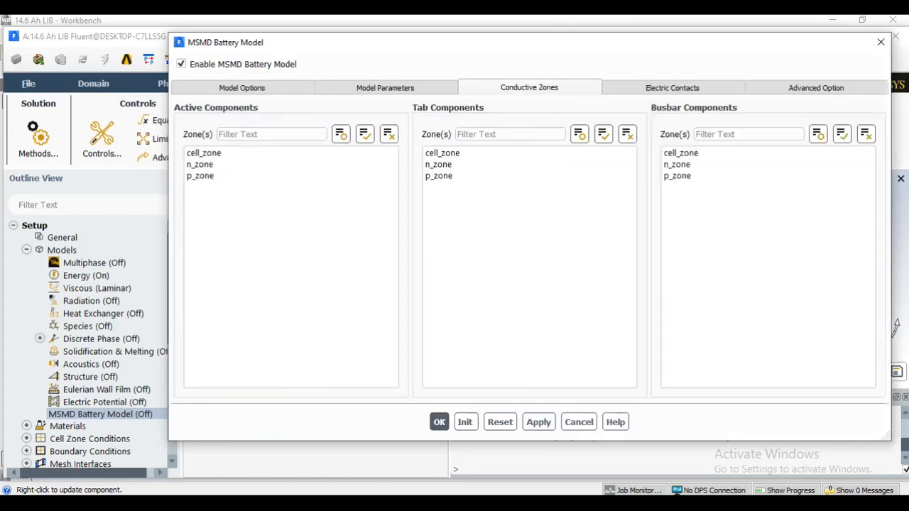
left_click_drag(578, 44, 471, 40)
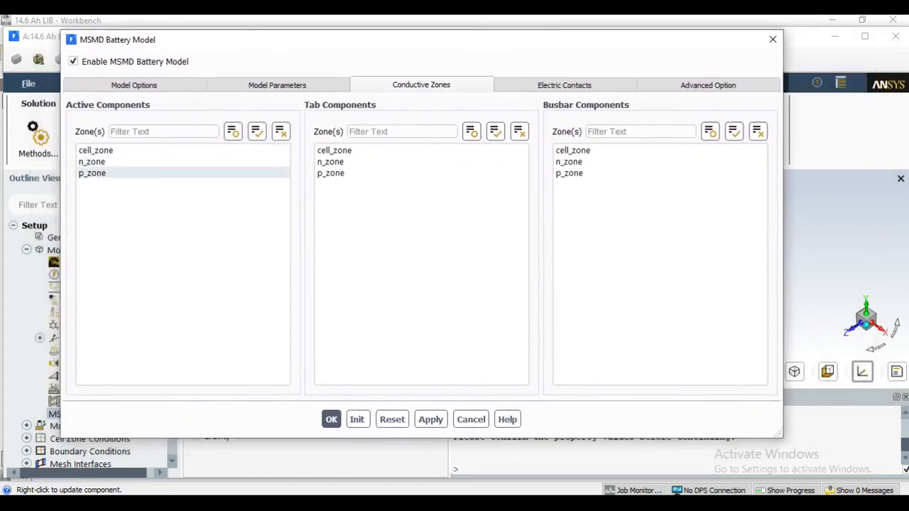
left_click(113, 150)
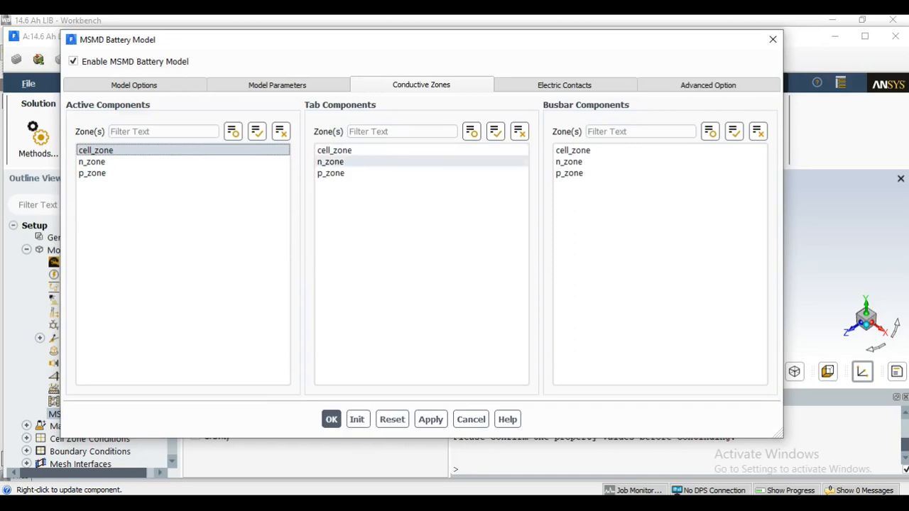
left_click(355, 162)
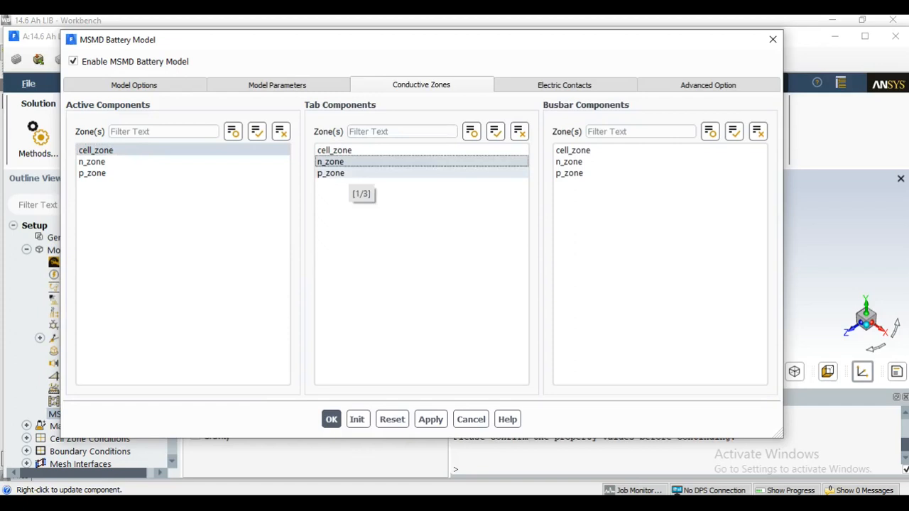
left_click(349, 173)
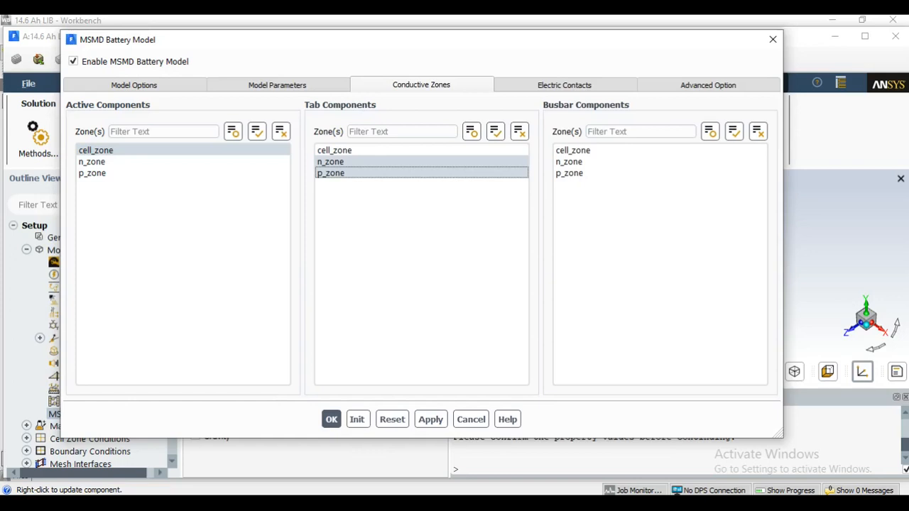
Set the external connectors to n_tab for the negative tab and p_tab for the positive tab.
left_click(564, 86)
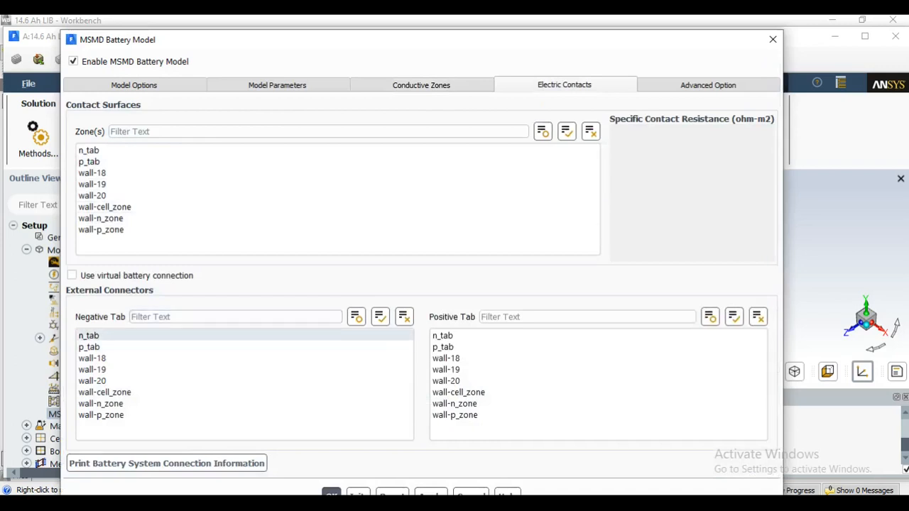
left_click(114, 336)
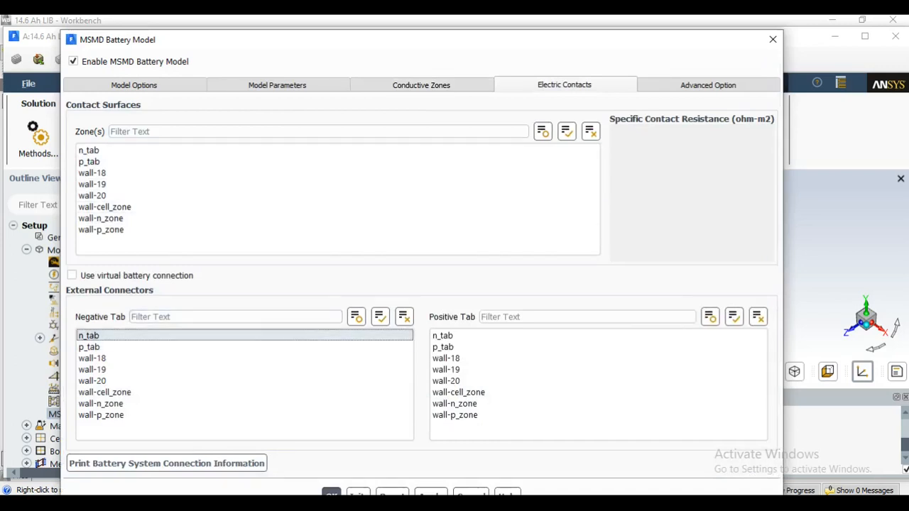
left_click(455, 347)
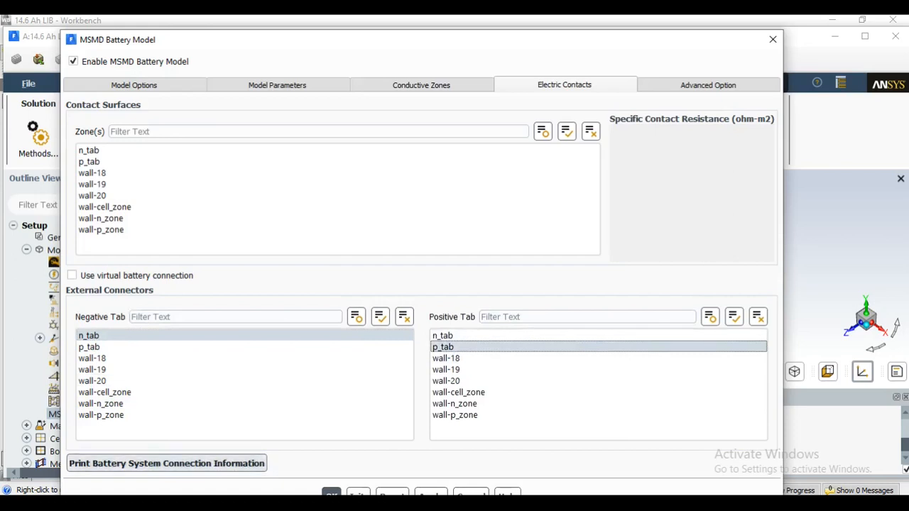
Print the battery system connection information and read it in the console.
left_click(167, 463)
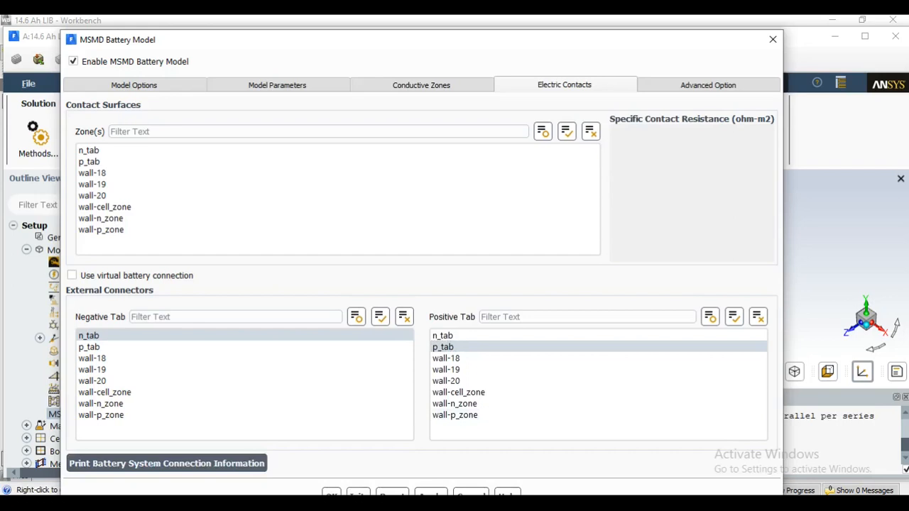
left_click_drag(701, 44, 259, 111)
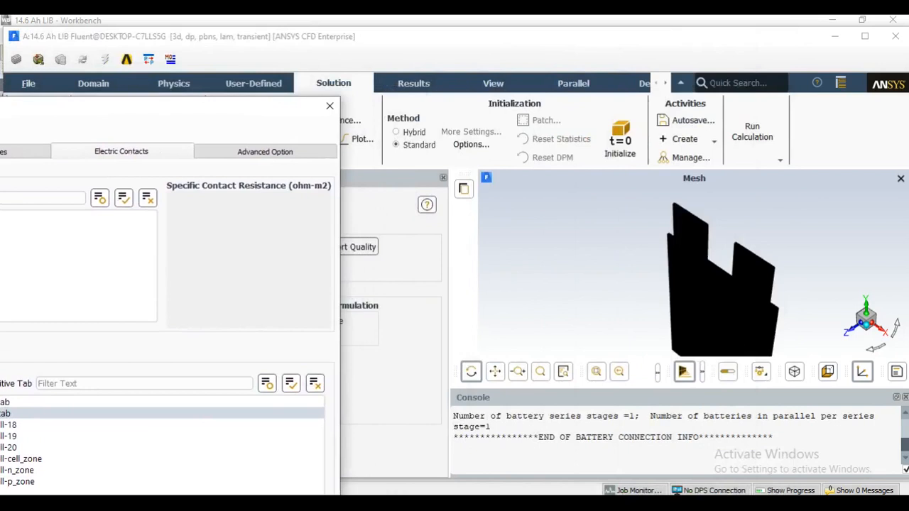
scroll(675, 439, "up", 1)
scroll(675, 434, "down", 1)
left_click_drag(152, 114, 644, 32)
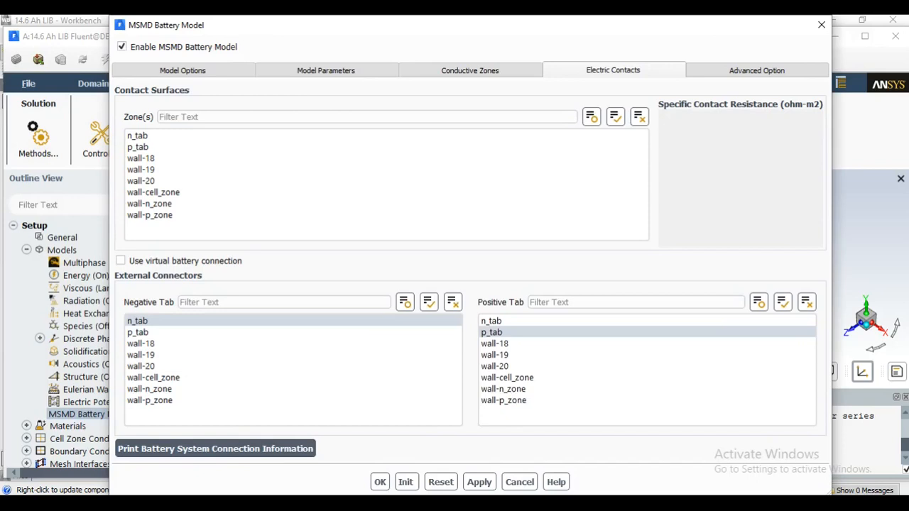
Enable the Thermal Abuse Model for the battery with the one-equation kinetics model.
left_click(757, 70)
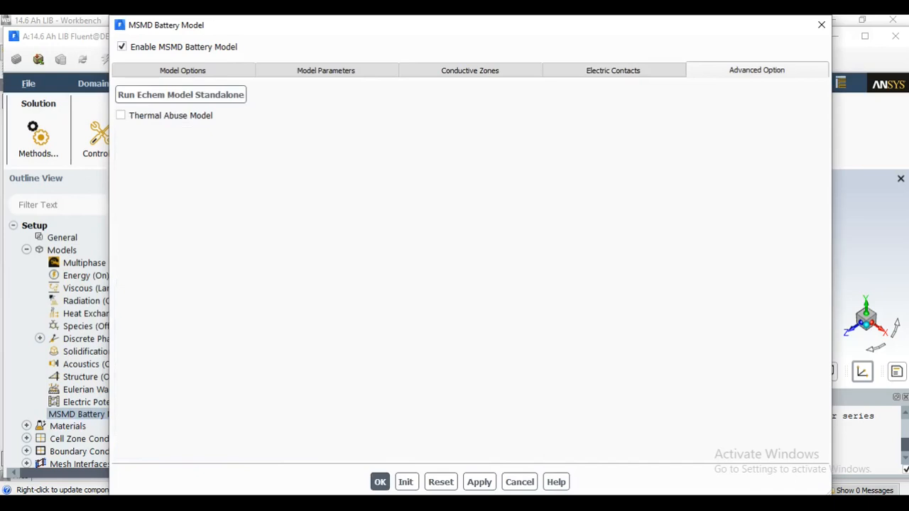
left_click(121, 115)
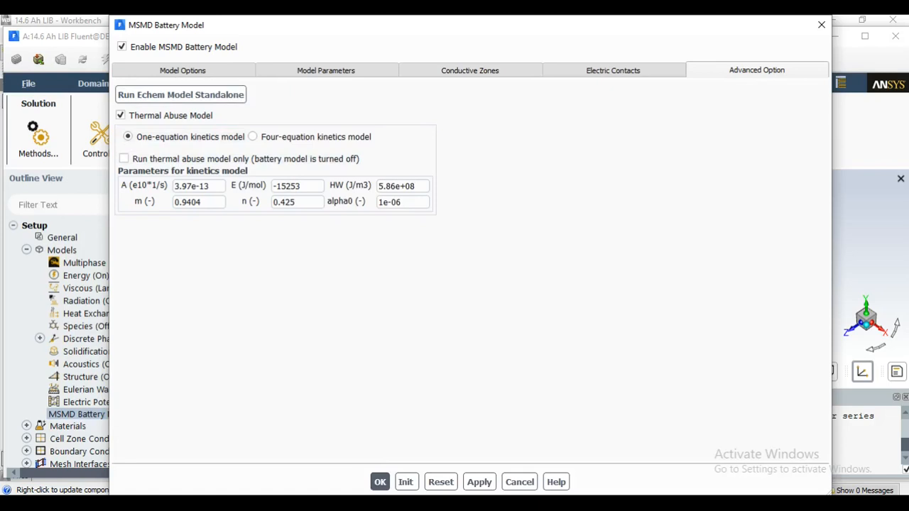
Apply the MSMD battery model settings and acknowledge the notice about changed material properties.
left_click_drag(436, 25, 451, 30)
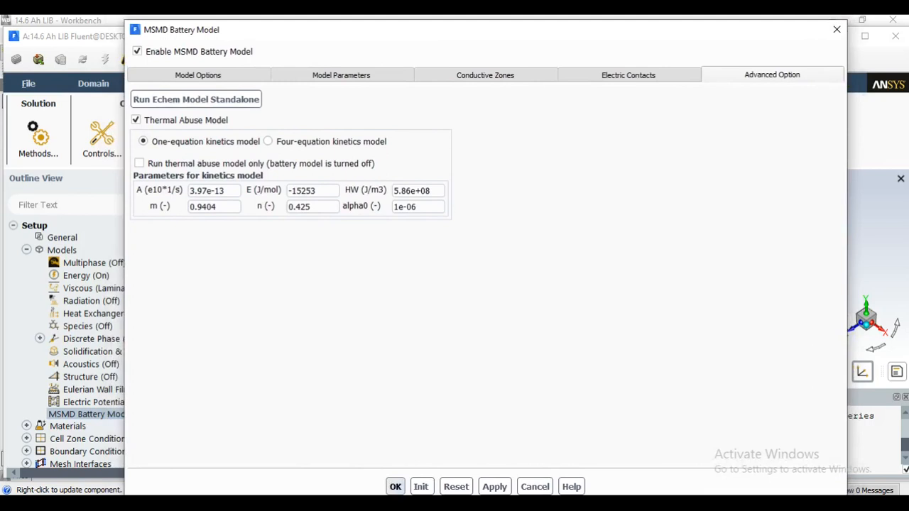
left_click(395, 486)
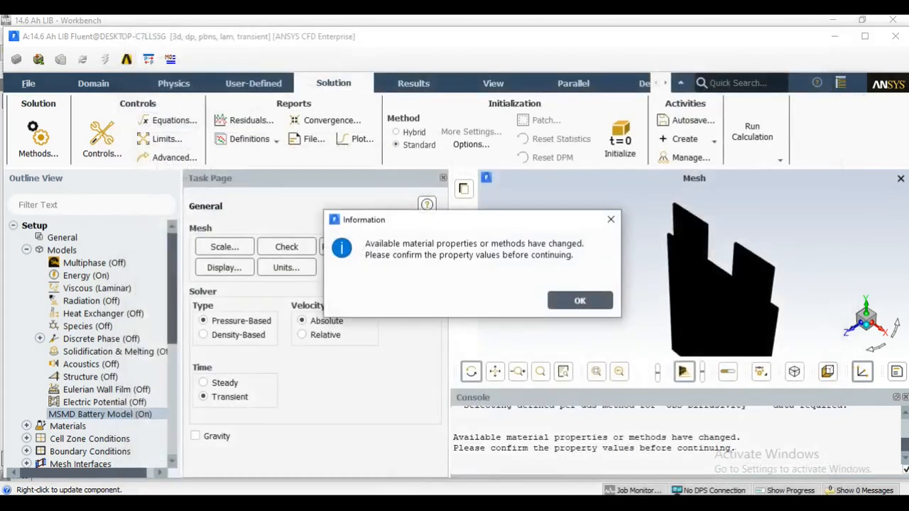
left_click(580, 300)
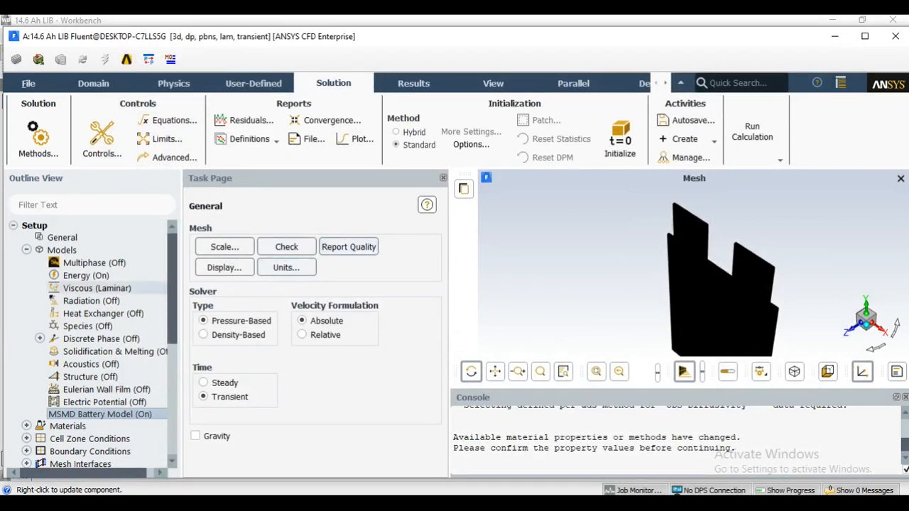
Open the solid material aluminum for editing and rename it active_material with the chemical formula a_m.
left_click(27, 250)
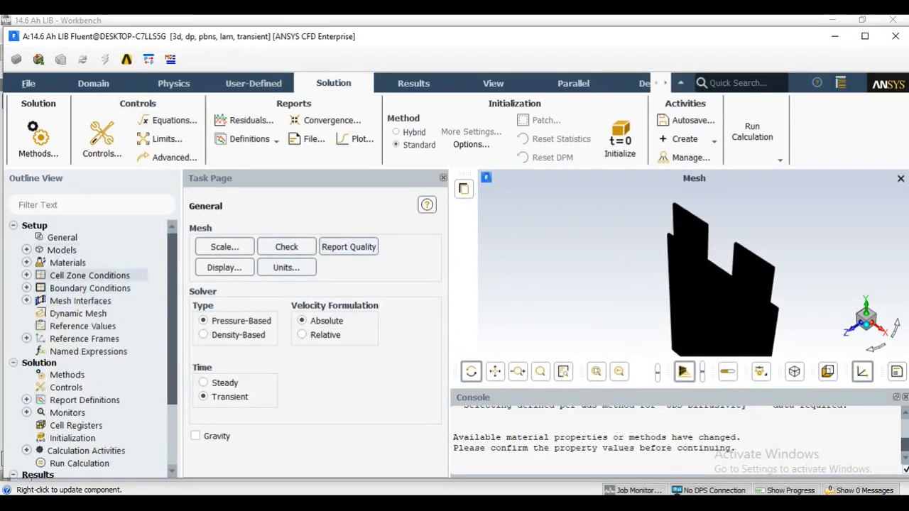
left_click(27, 263)
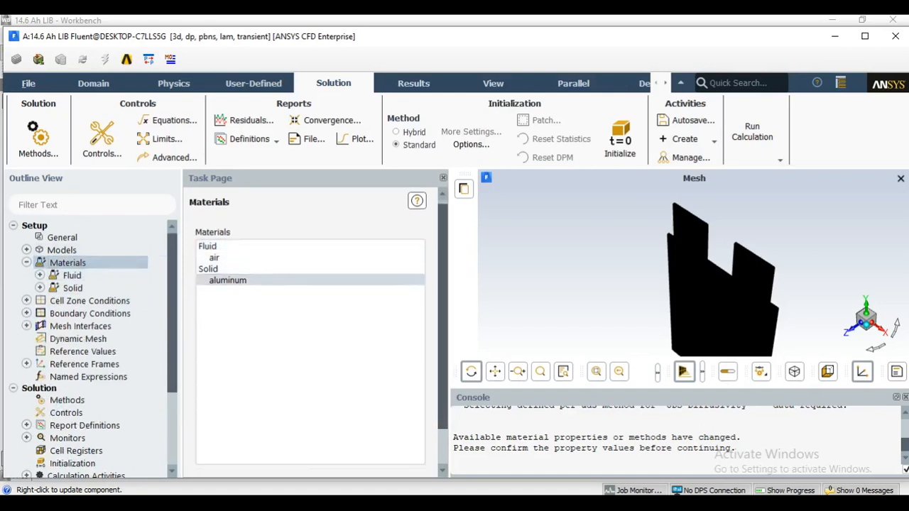
double_click(235, 243)
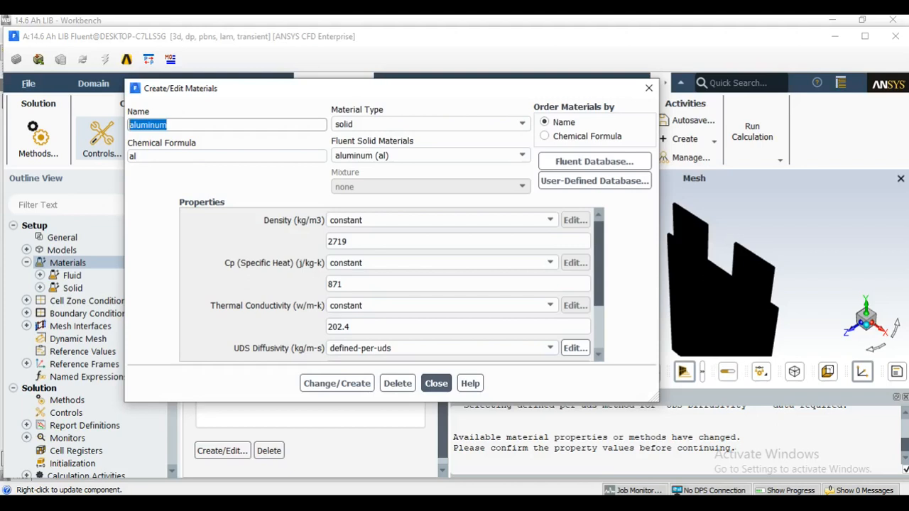
type("active_material")
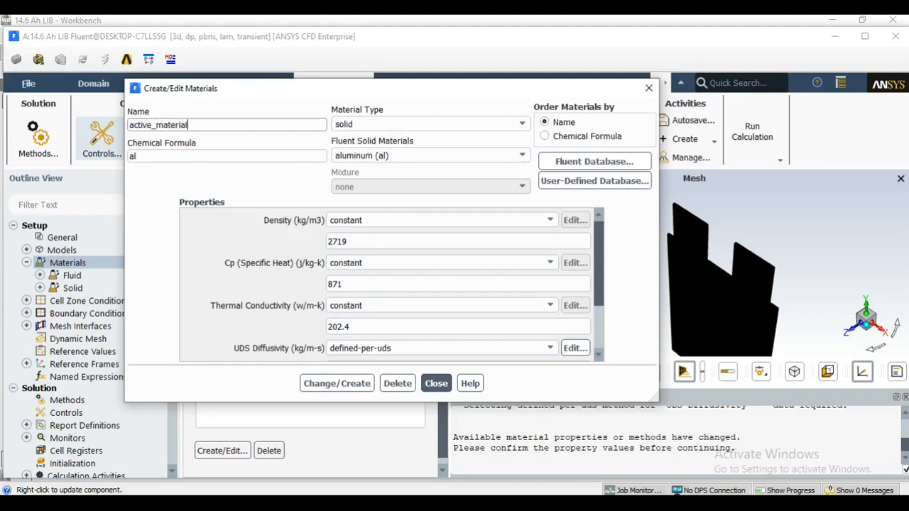
key("Tab")
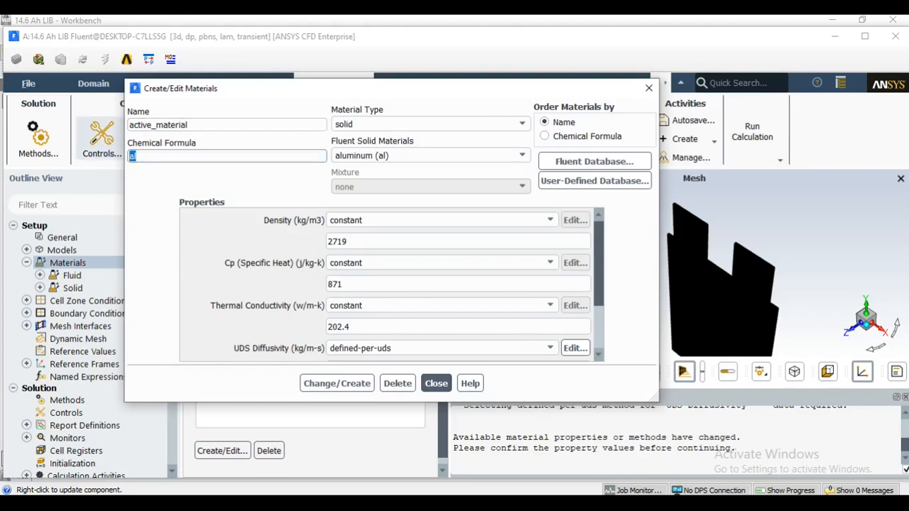
type("a_m")
Set the density of active_material to 2092 kg/m3.
key("Tab")
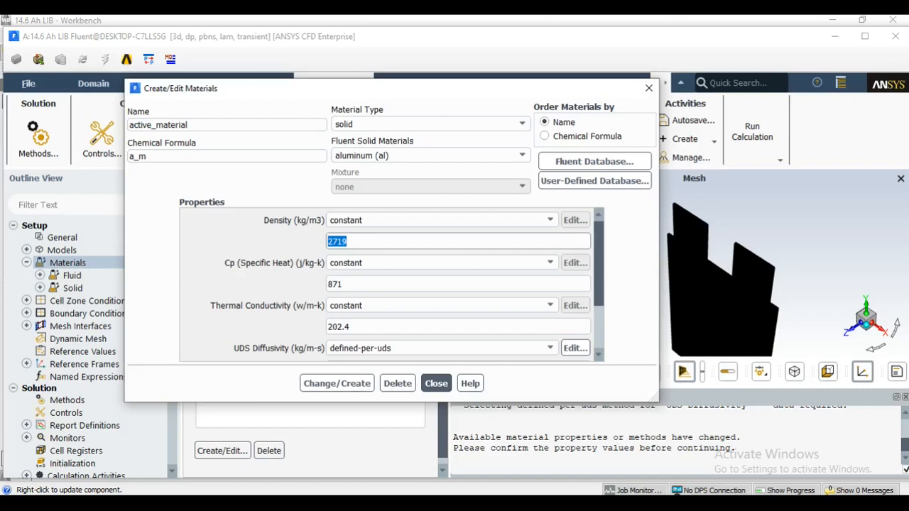
type("2092")
Keep the UDS diffusivity of active_material as defined-per-uds and set the uds-0 coefficient to 1.19e6 kg/m-s.
scroll(390, 284, "down", 3)
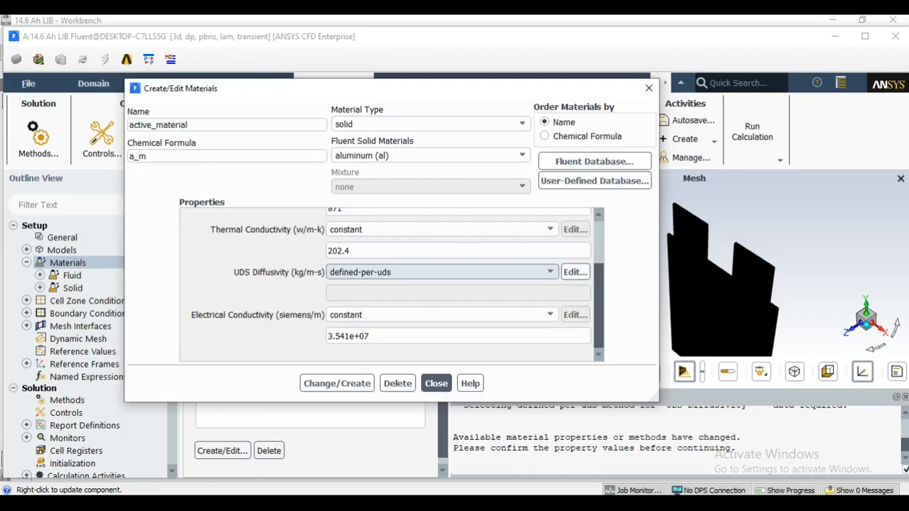
left_click(441, 272)
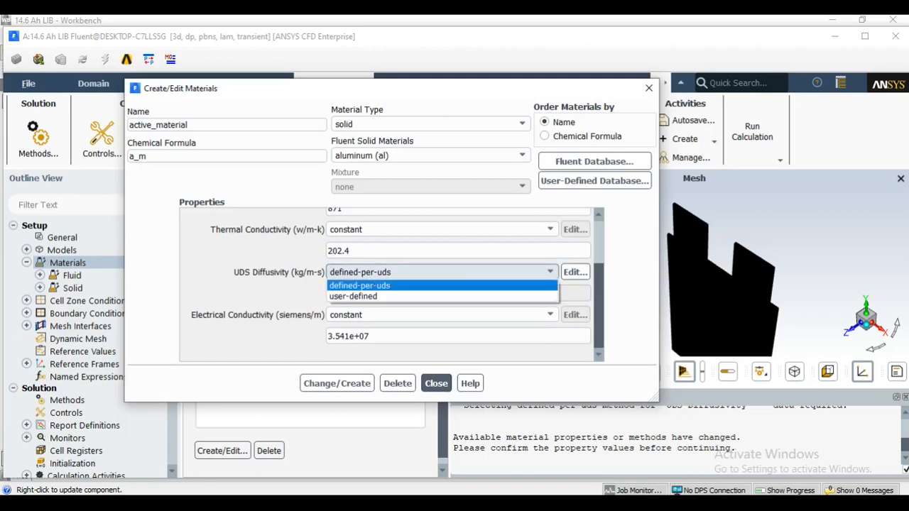
left_click(412, 286)
left_click_drag(328, 293, 400, 94)
double_click(266, 270)
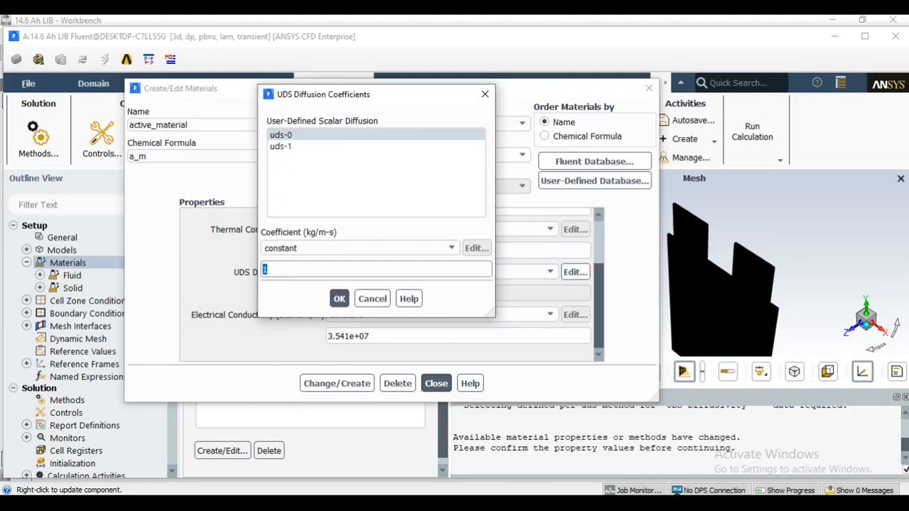
type("1.19e6")
Set the uds-1 diffusion coefficient to 9.83e5 kg/m-s and create active_material, overwriting aluminum.
left_click(281, 147)
double_click(266, 269)
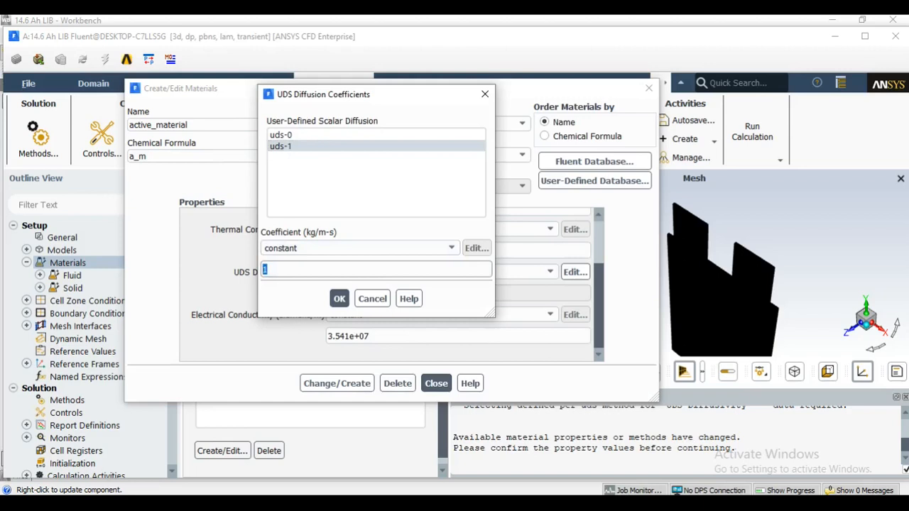
type("9.83e5")
left_click(339, 298)
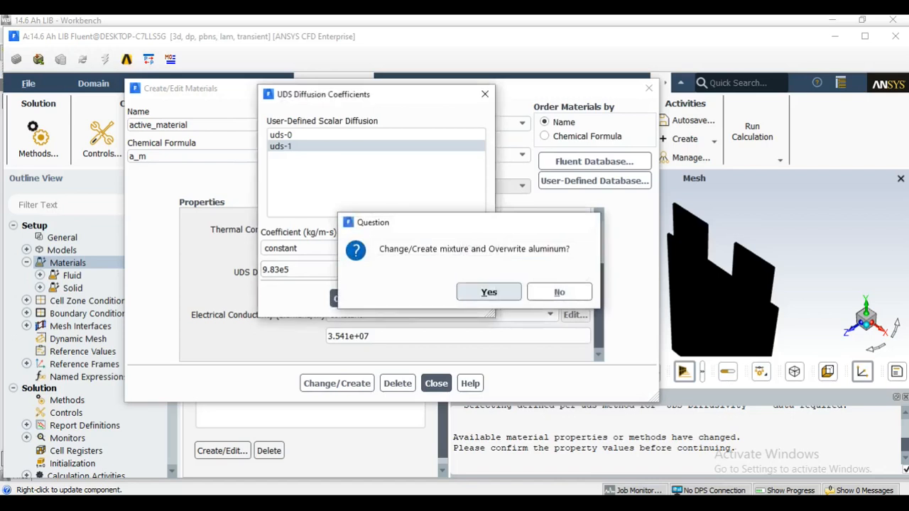
key("Return")
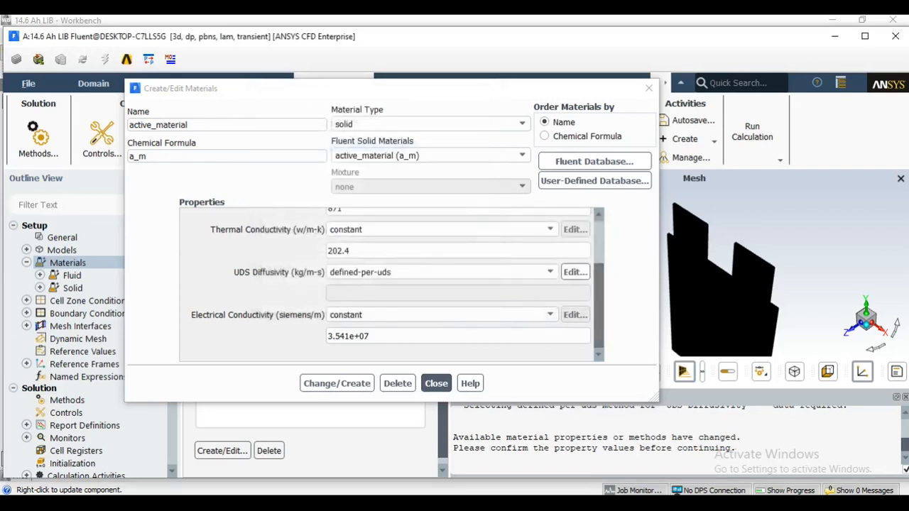
scroll(391, 284, "up", 3)
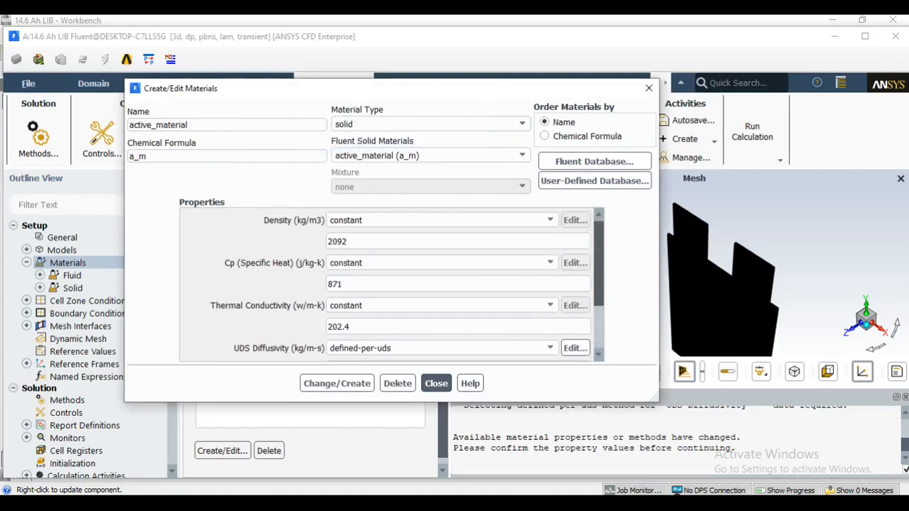
scroll(391, 284, "down", 3)
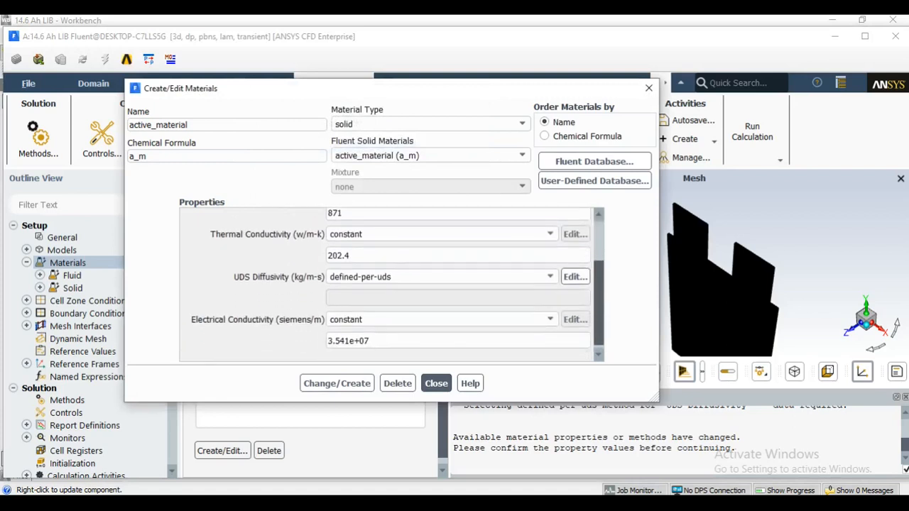
scroll(391, 284, "down", 1)
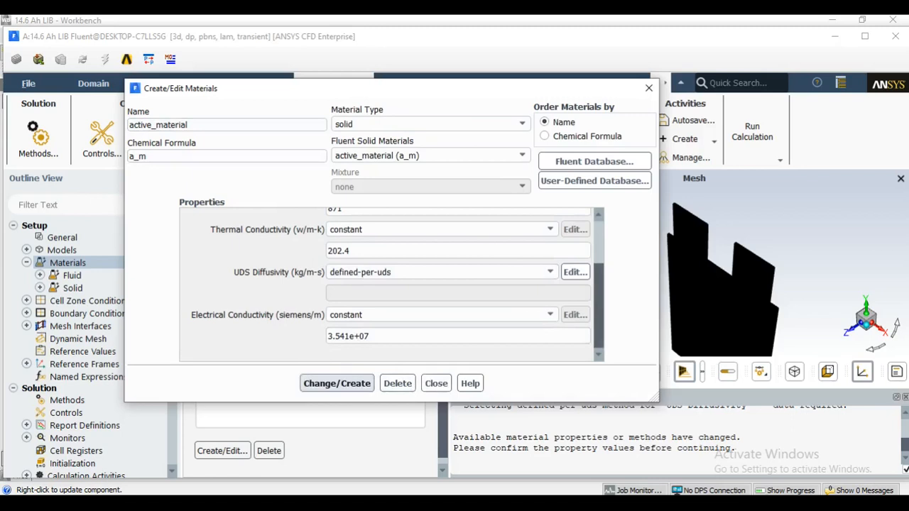
left_click(436, 384)
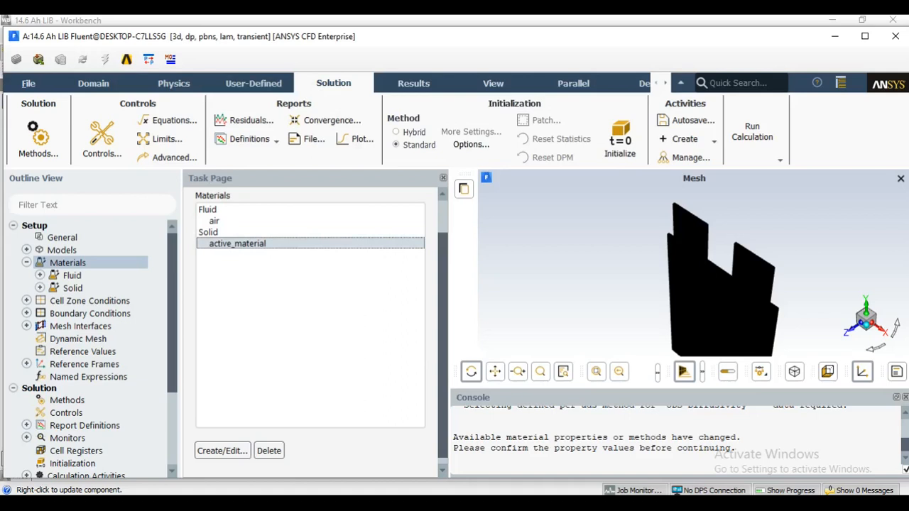
Copy the solid material copper (cu) from the Fluent database into the case.
left_click(223, 451)
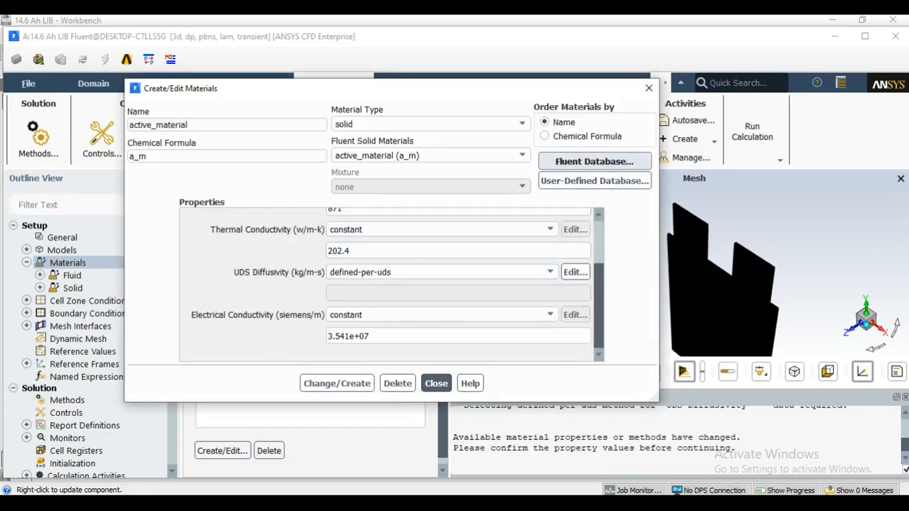
left_click(594, 161)
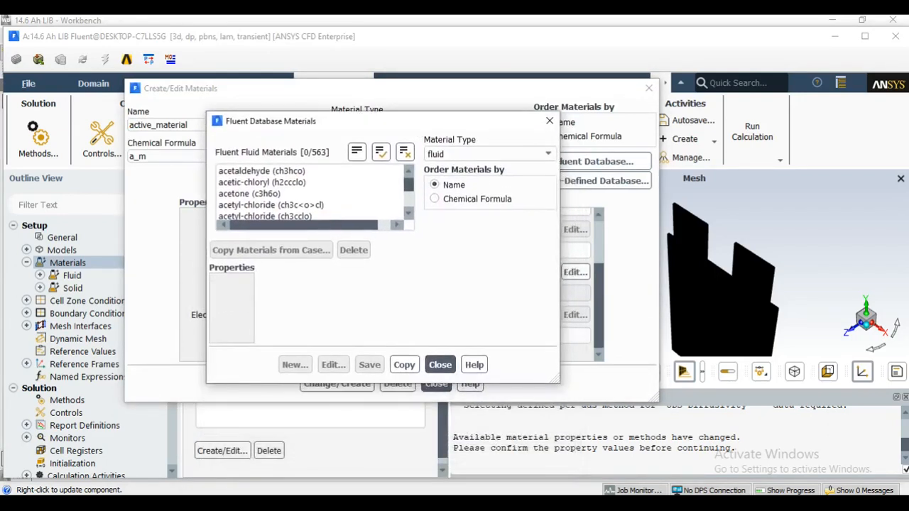
scroll(312, 193, "down", 3)
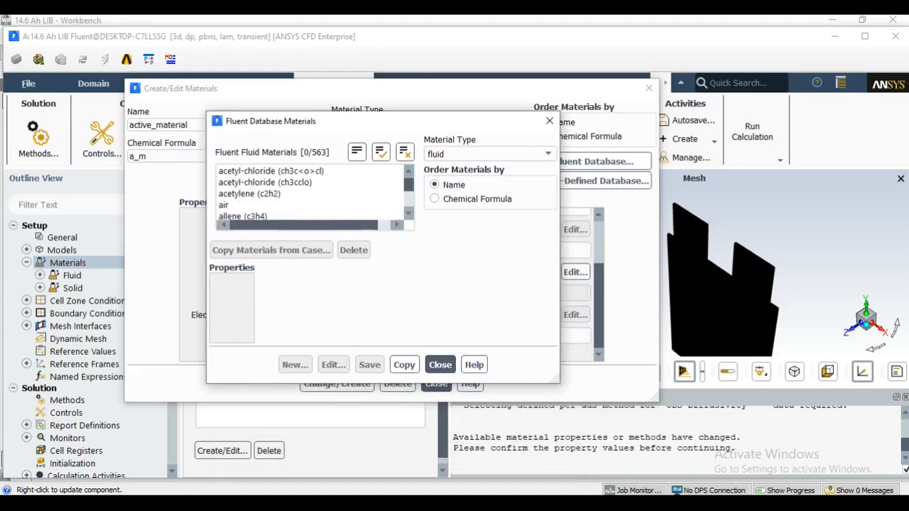
left_click(490, 154)
left_click(440, 177)
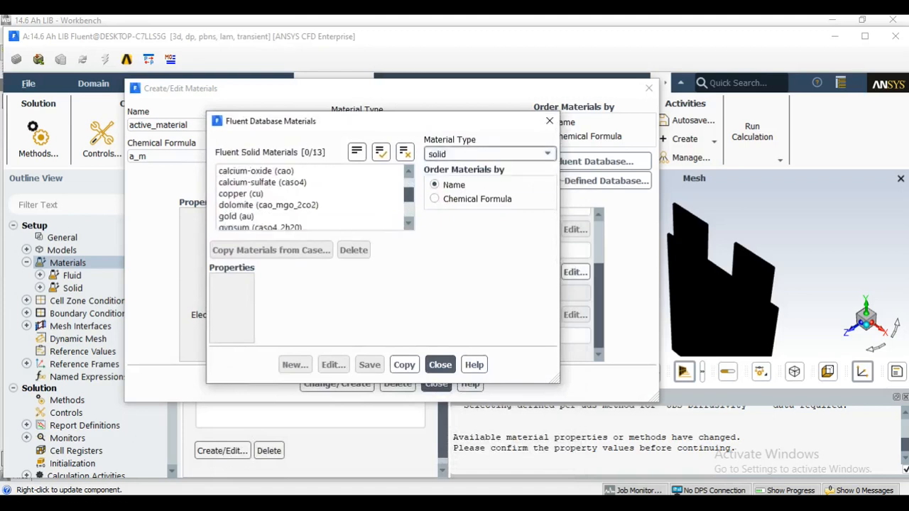
scroll(313, 199, "up", 1)
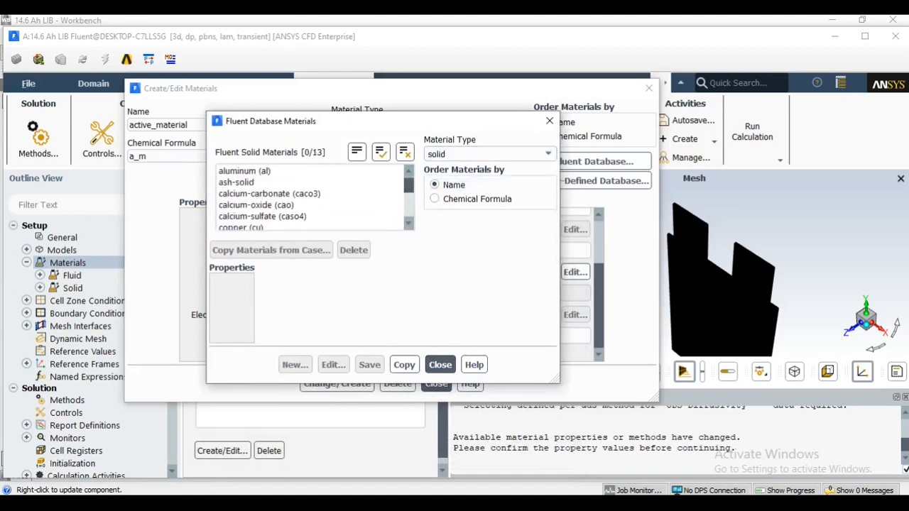
scroll(312, 199, "down", 1)
left_click(241, 216)
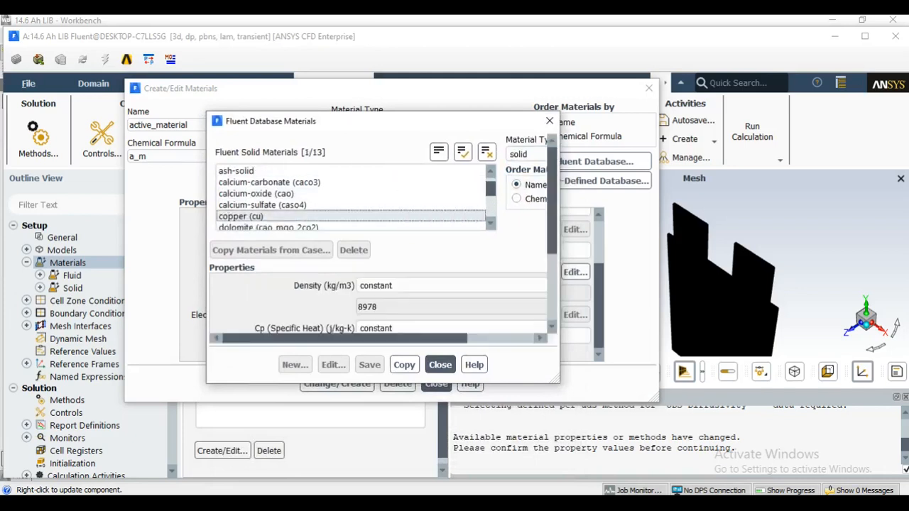
left_click(446, 476)
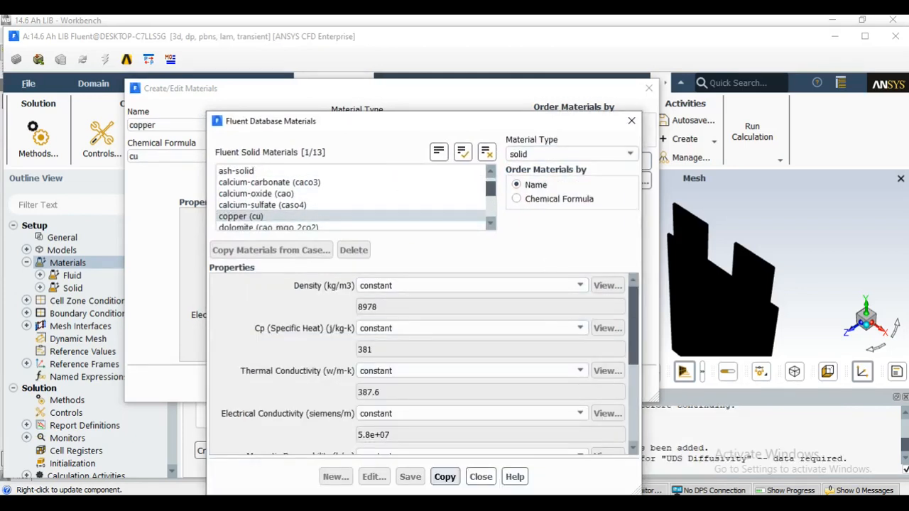
left_click(481, 476)
left_click(436, 383)
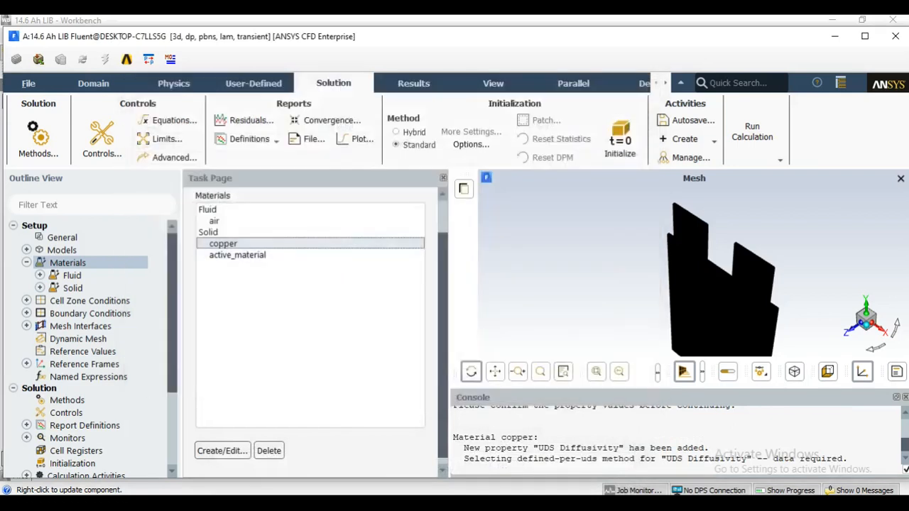
Open the copper material for editing and rename it tab_material with the chemical formula t_m.
double_click(223, 244)
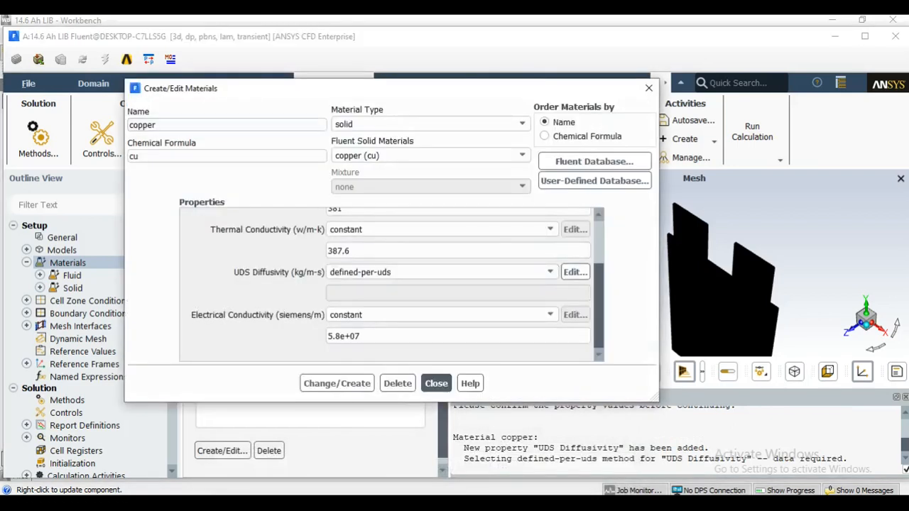
double_click(153, 125)
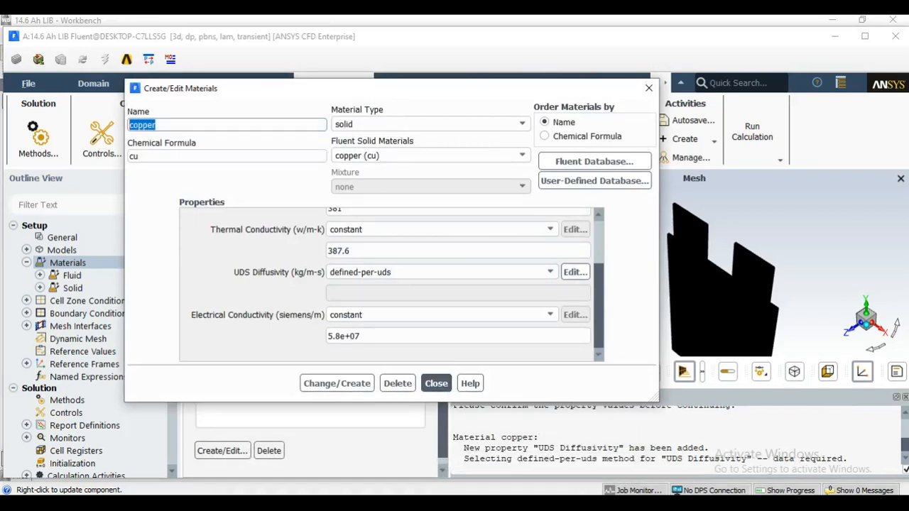
type("tab_material")
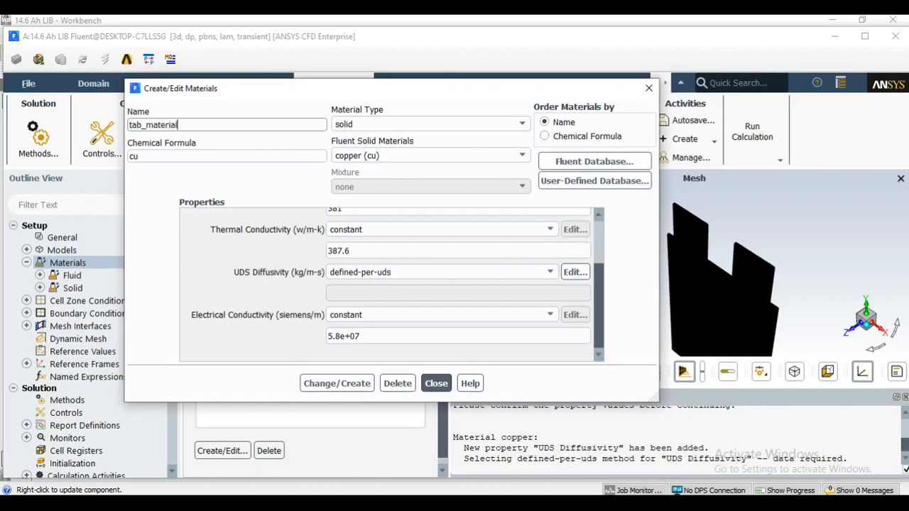
left_click(140, 156)
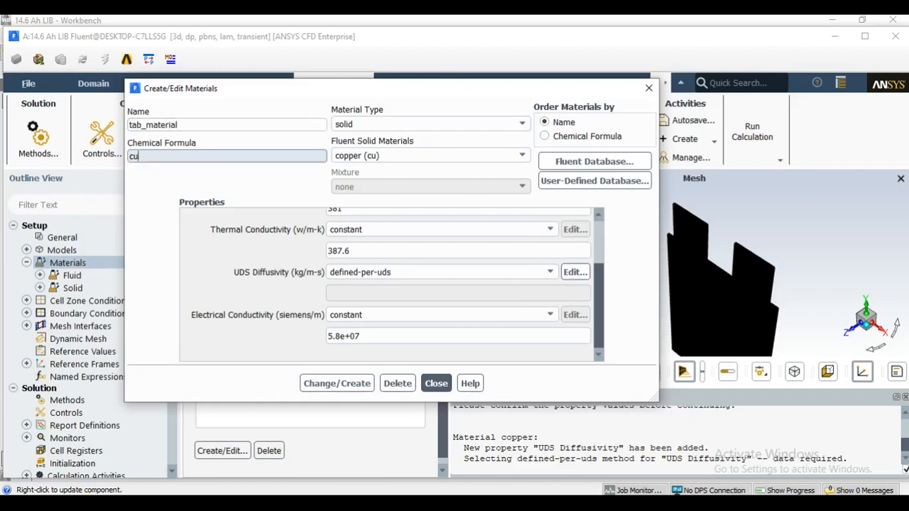
left_click_drag(140, 156, 123, 157)
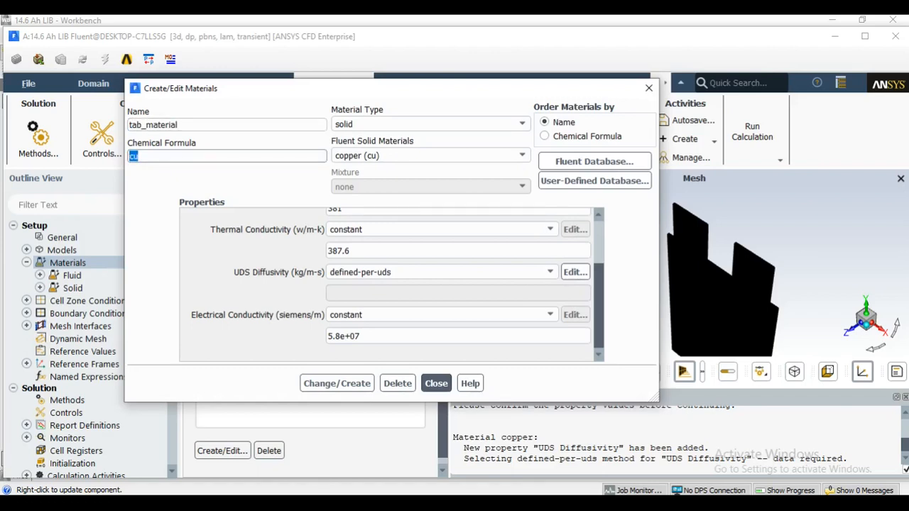
type("t_m")
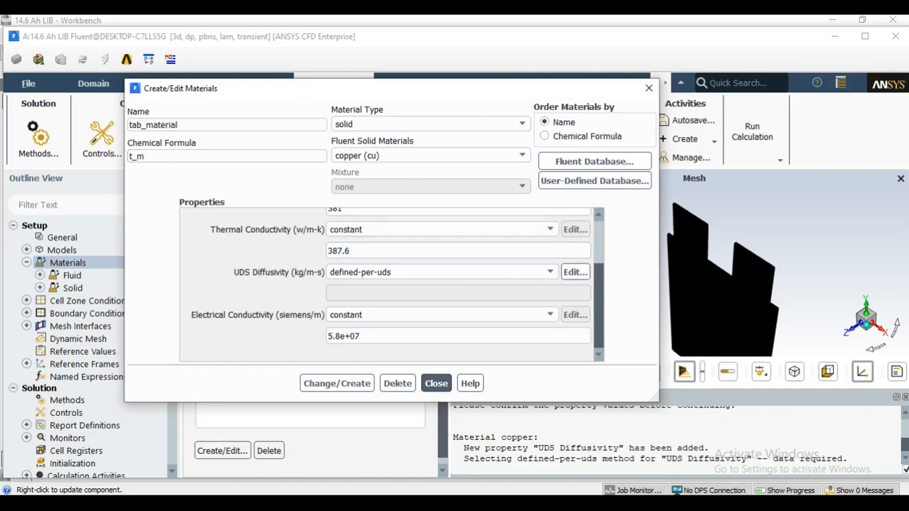
scroll(387, 284, "up", 3)
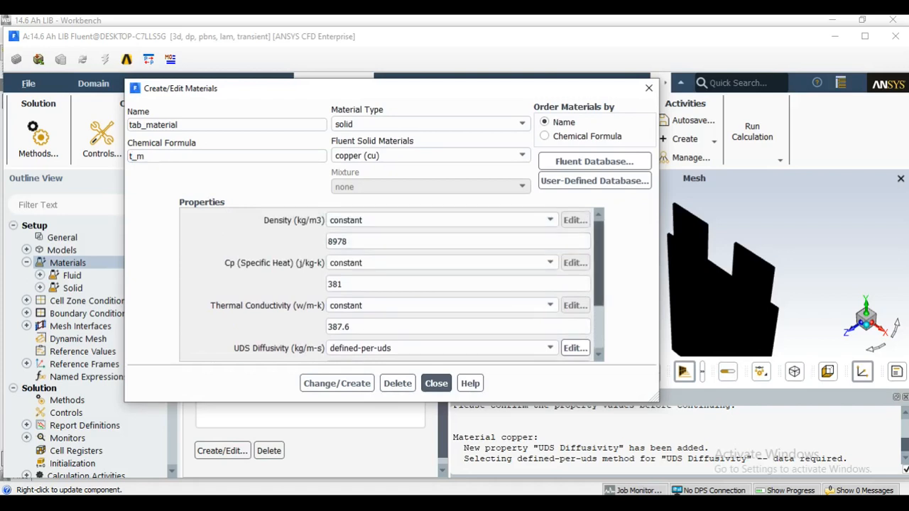
scroll(387, 284, "down", 3)
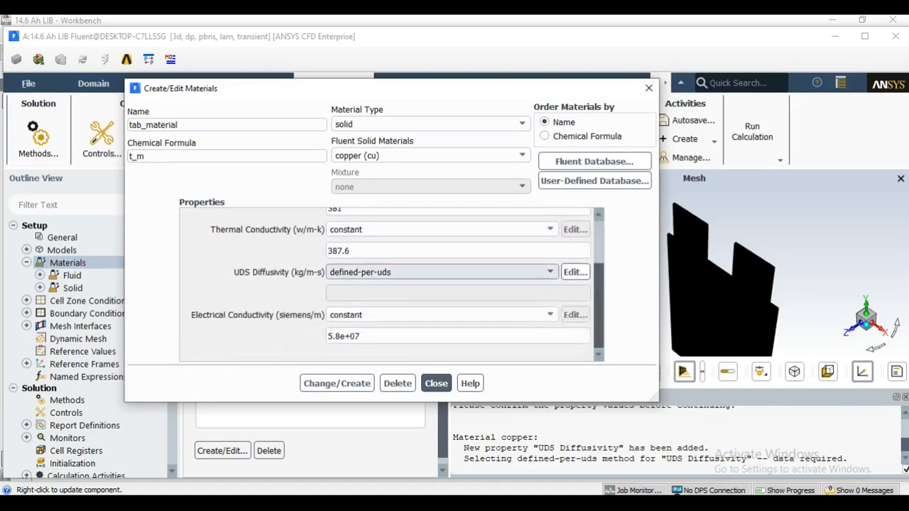
Set the UDS diffusivity of tab_material to the user-defined function battery_e_cond::msmdbatt and create the material, overwriting copper.
left_click(550, 272)
left_click(355, 296)
left_click_drag(317, 293, 358, 111)
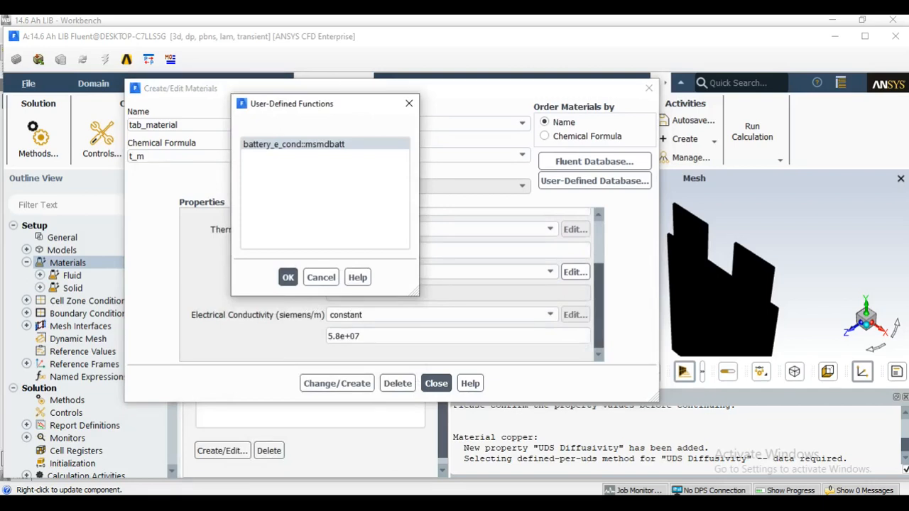
left_click(288, 277)
left_click(480, 291)
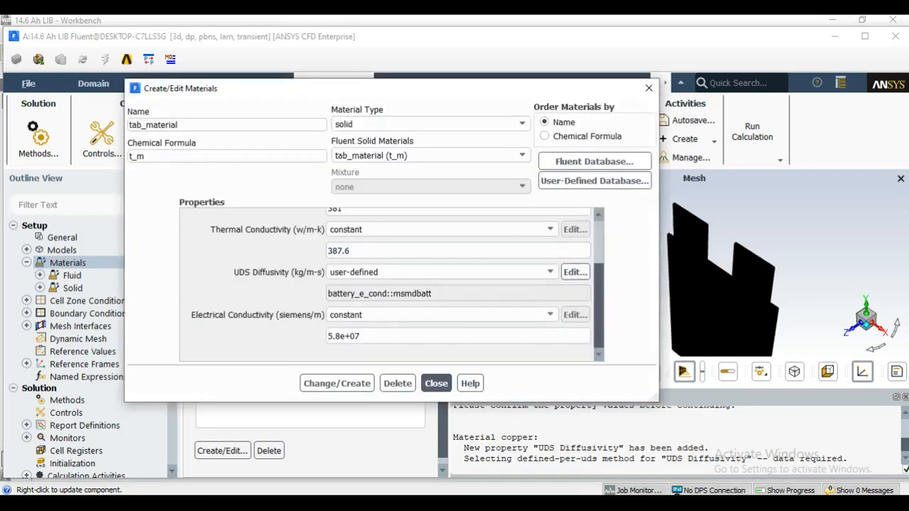
Set the constant electrical conductivity of tab_material to 1e7 siemens/m and save the material change.
left_click_drag(599, 295, 599, 253)
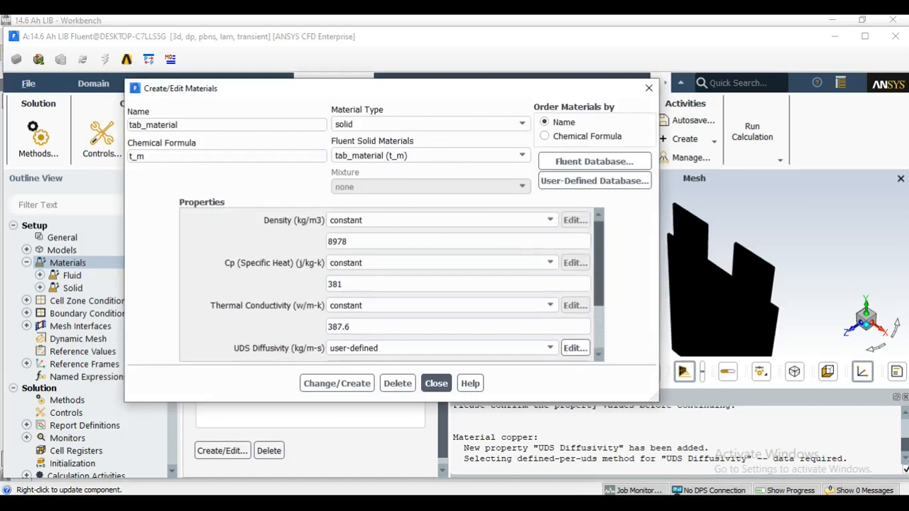
left_click_drag(599, 265, 599, 308)
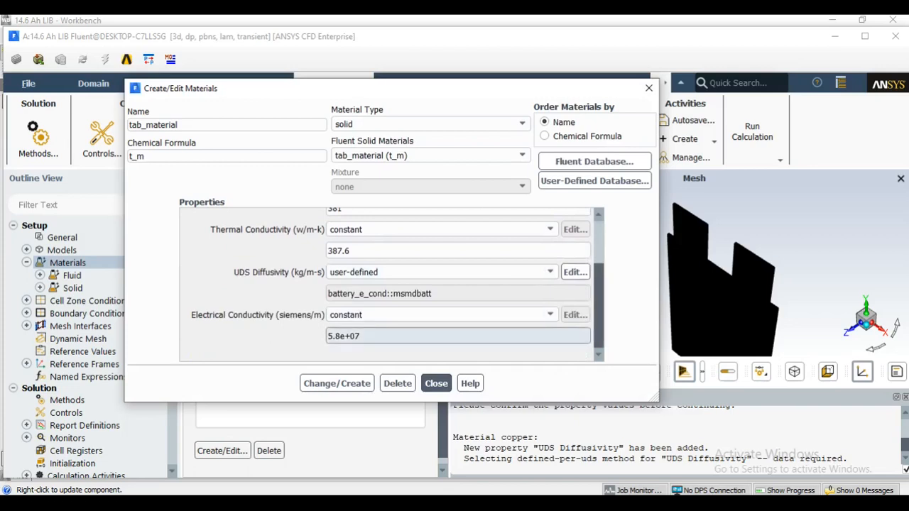
left_click_drag(363, 337, 321, 337)
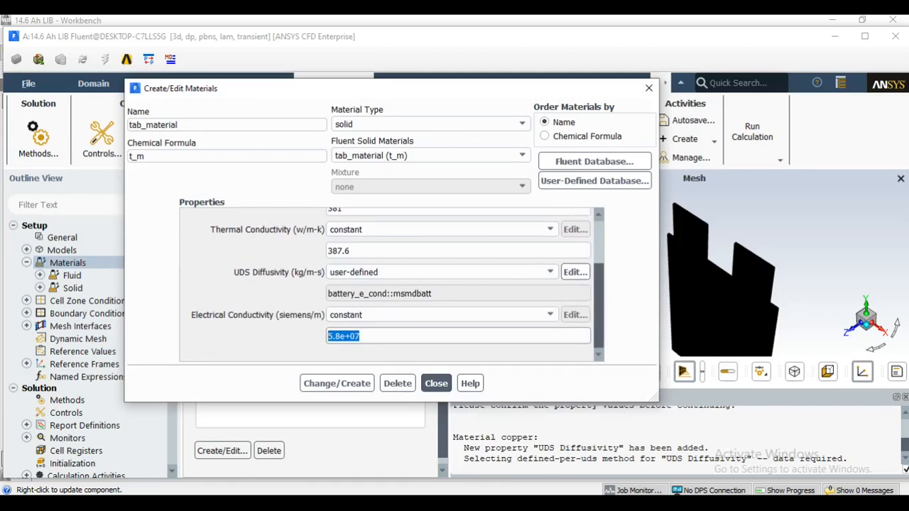
type("1e7")
left_click(337, 383)
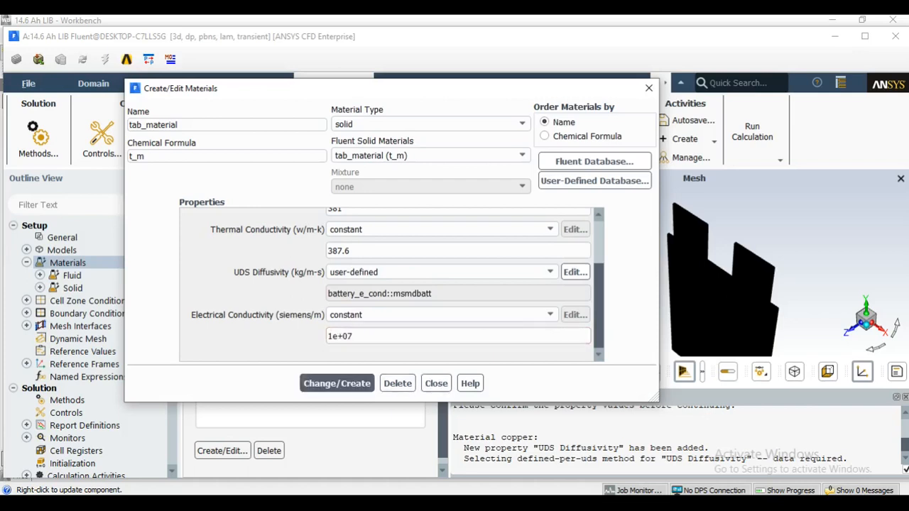
left_click(436, 384)
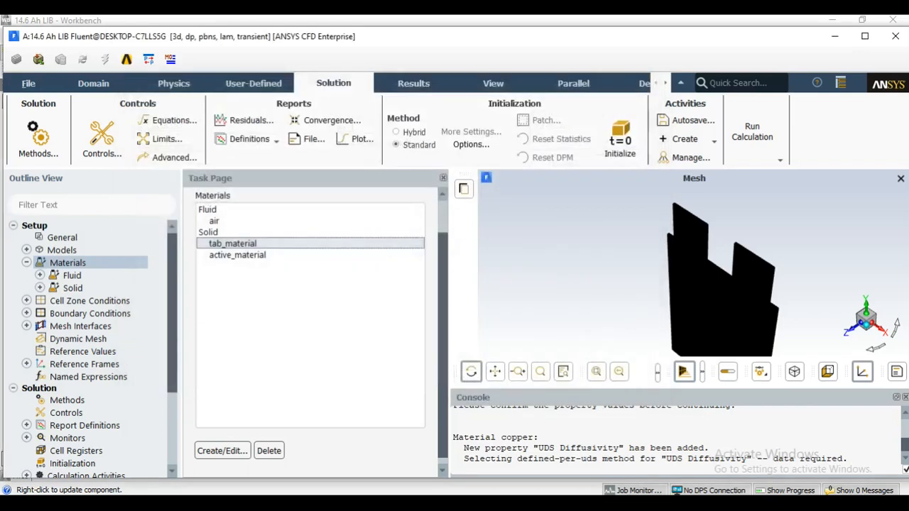
Reopen tab_material and review its saved properties.
double_click(234, 244)
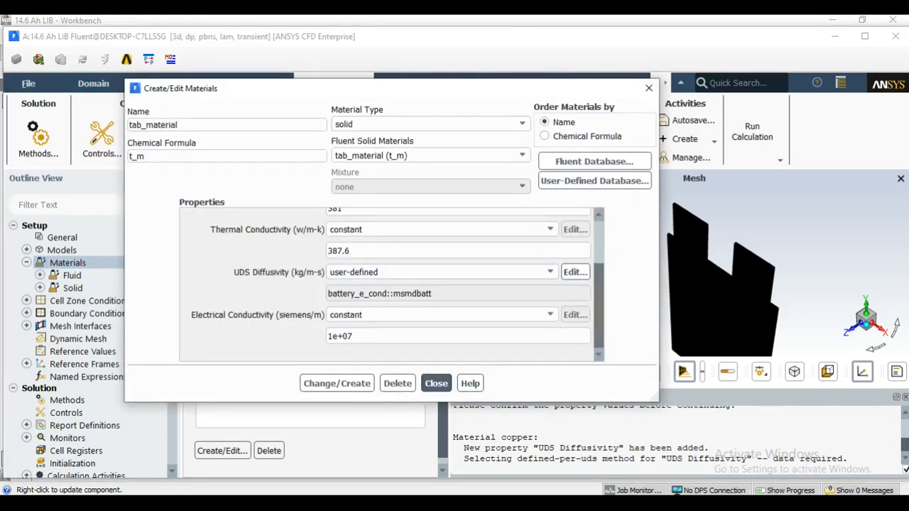
scroll(390, 284, "up", 3)
scroll(391, 285, "down", 3)
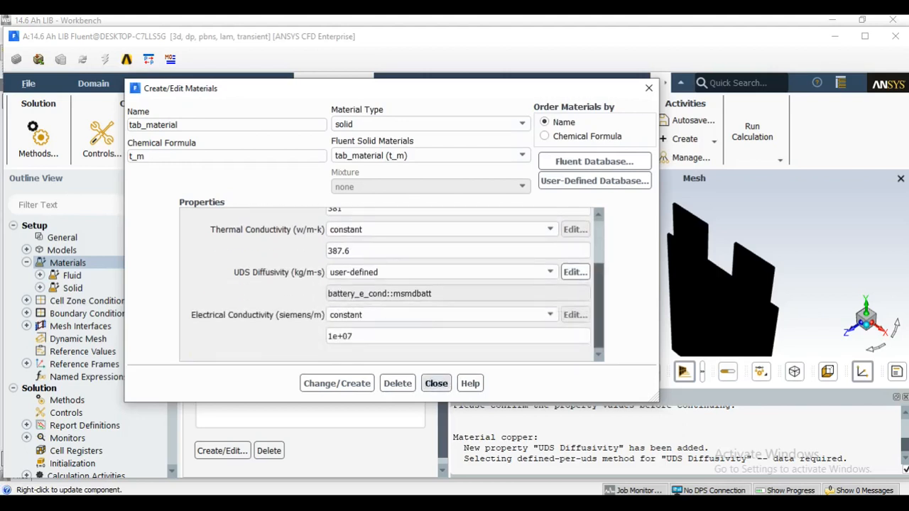
left_click(436, 384)
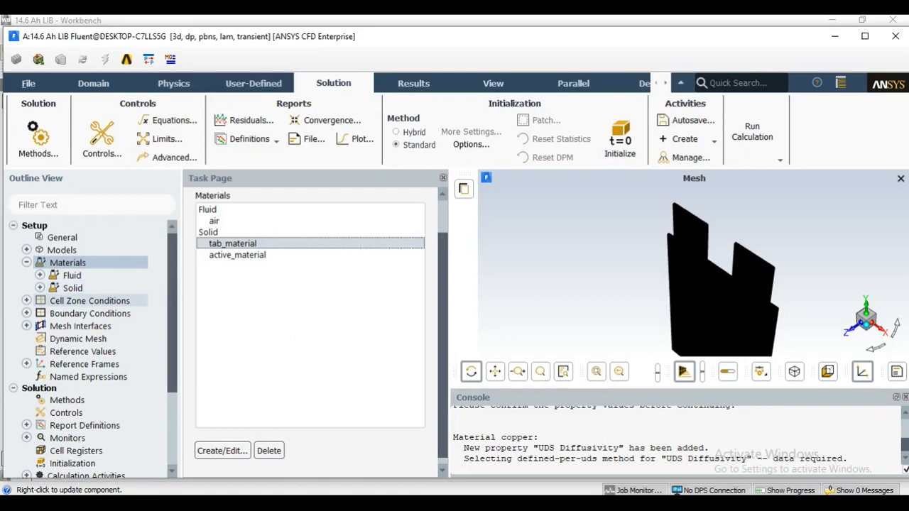
In the cell zone conditions, keep active_material as the material of cell_zone and confirm its settings.
double_click(89, 300)
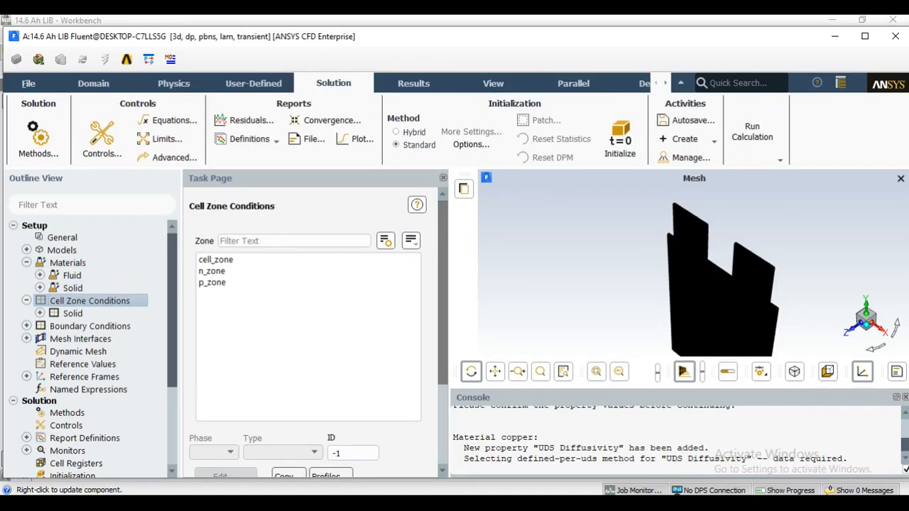
mouse_move(443, 284)
left_mouse_down()
mouse_move(444, 297)
mouse_move(443, 284)
left_mouse_up()
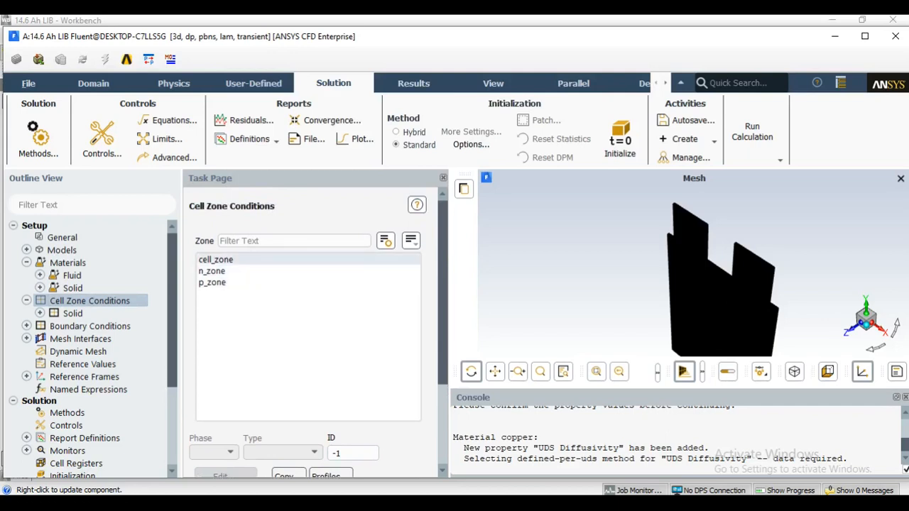
left_click(225, 261)
left_click_drag(396, 300, 335, 59)
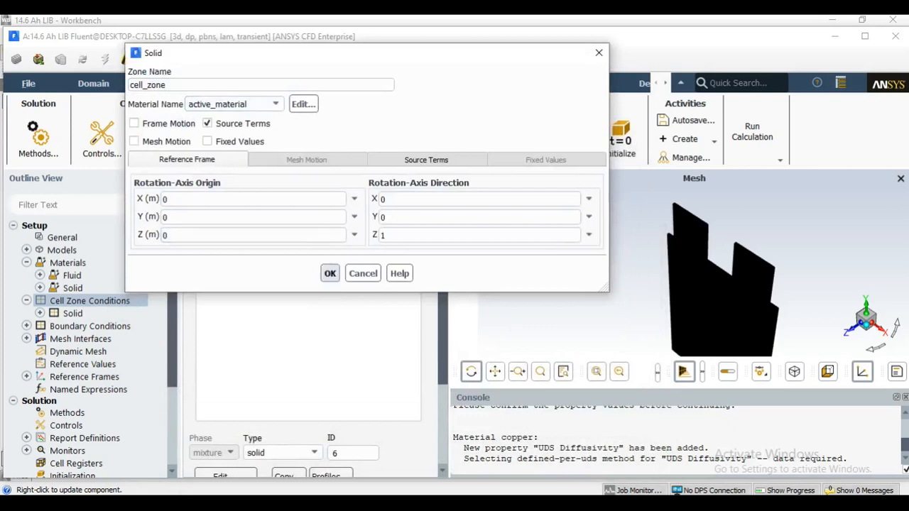
left_click(330, 274)
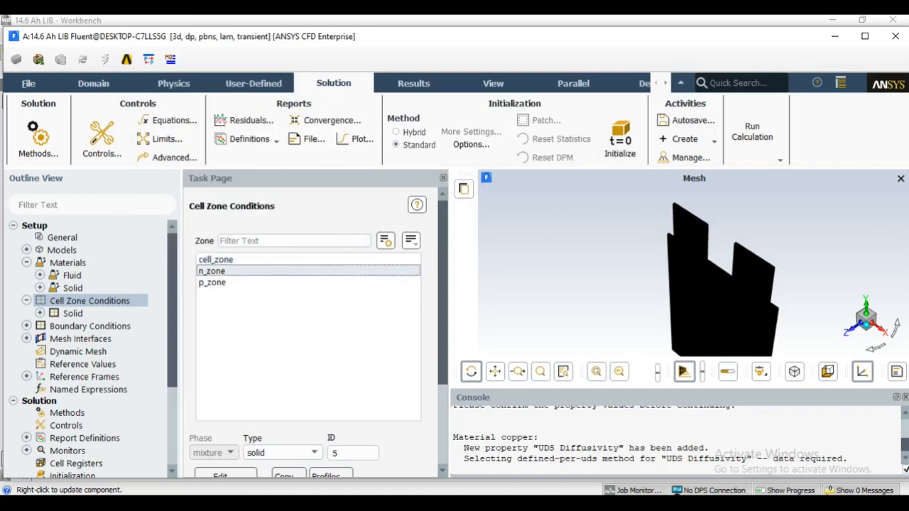
Assign tab_material to the n_zone cell zone.
double_click(330, 272)
left_click_drag(374, 297, 382, 86)
left_click(301, 134)
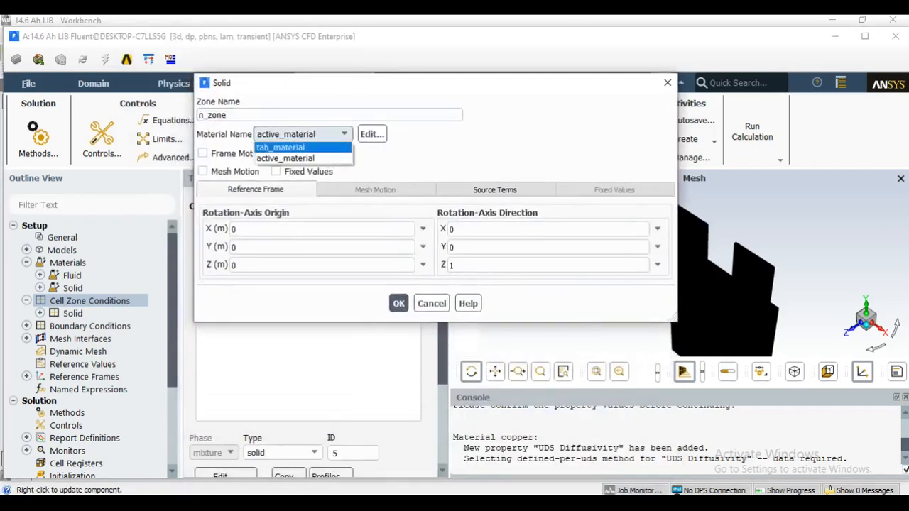
left_click(284, 147)
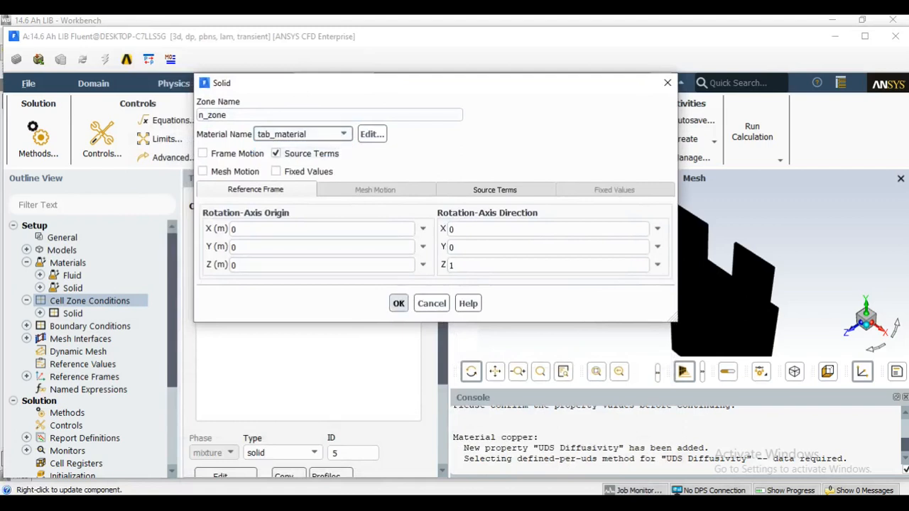
left_click(398, 303)
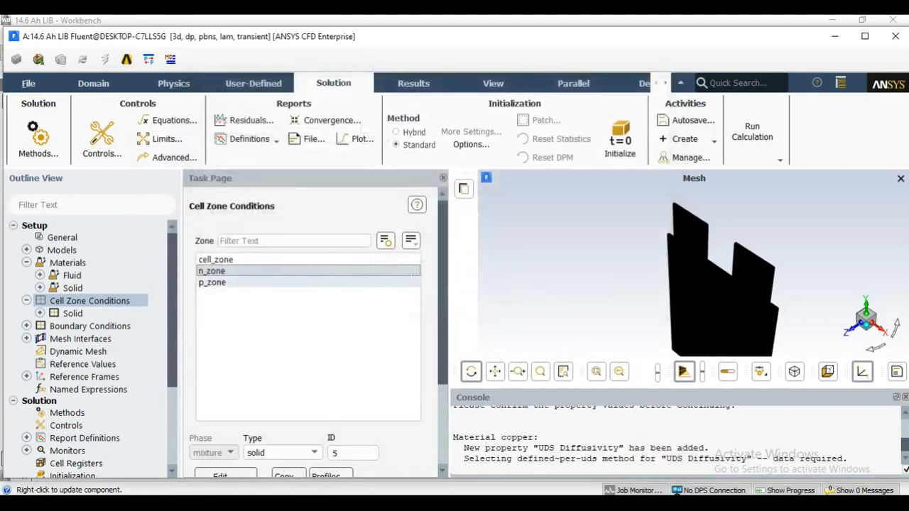
Assign tab_material to the p_zone cell zone.
left_click(330, 283)
double_click(330, 283)
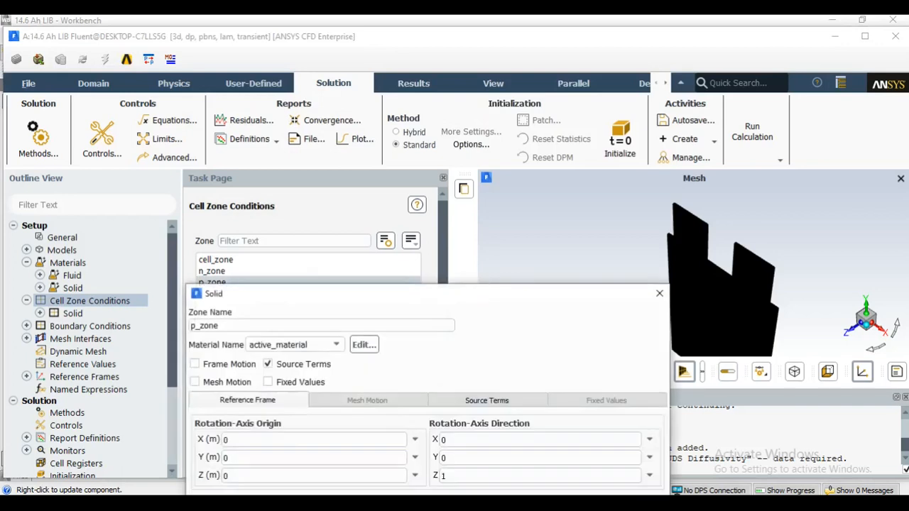
left_click_drag(333, 294, 357, 140)
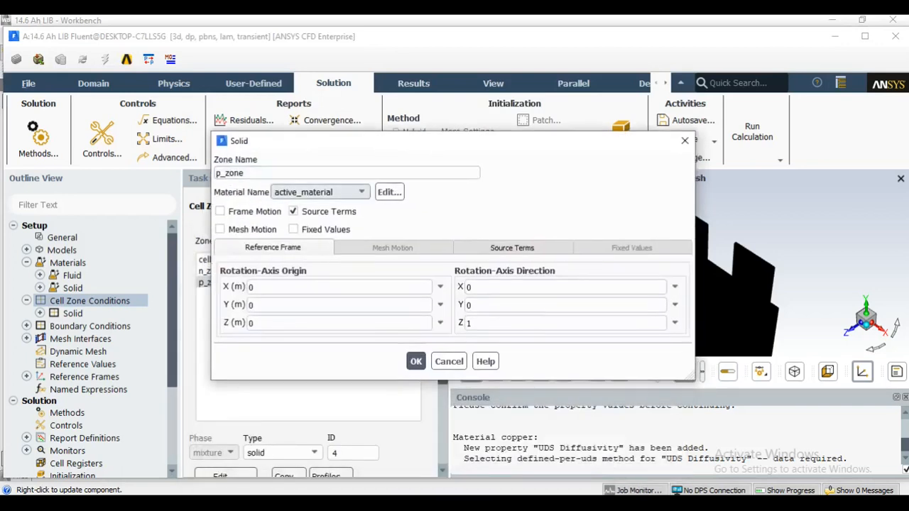
left_click(319, 192)
left_click(305, 203)
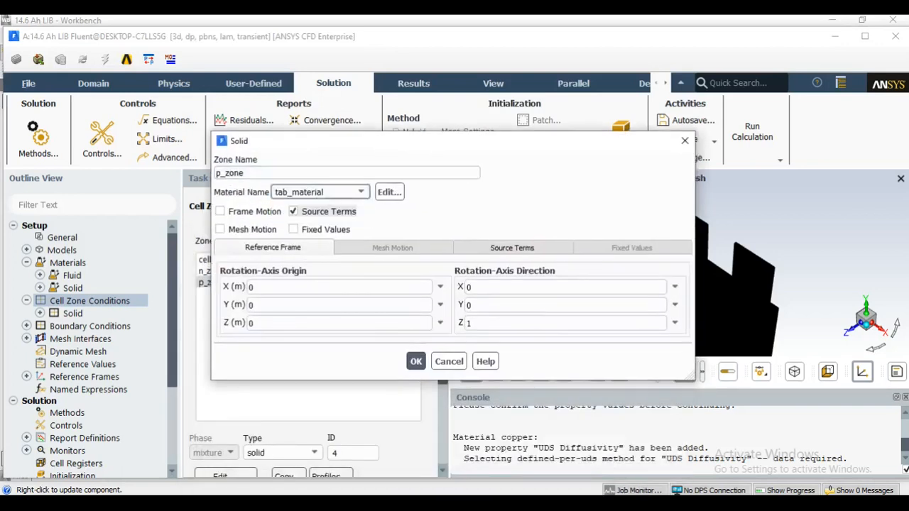
left_click(416, 362)
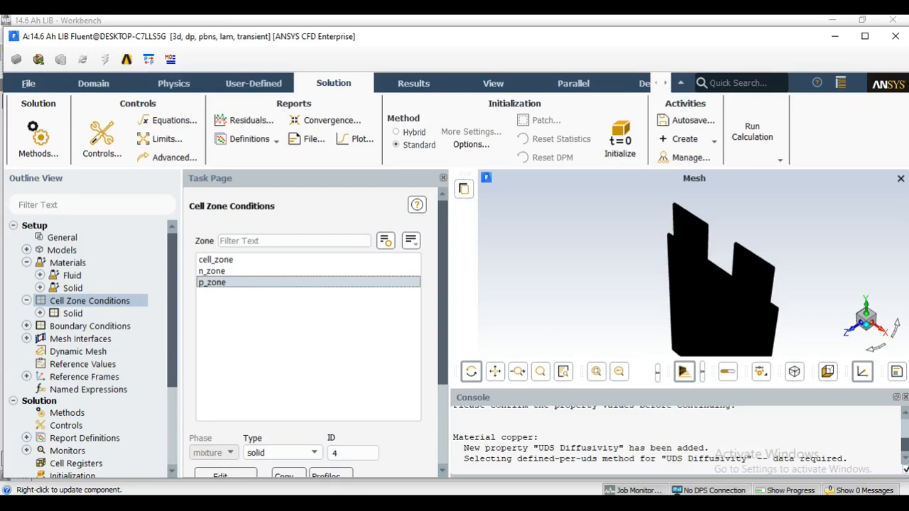
Set the thermal boundary condition of wall-cell_zone to convection with a heat transfer coefficient of 5 W/m2-K.
scroll(312, 334, "down", 5)
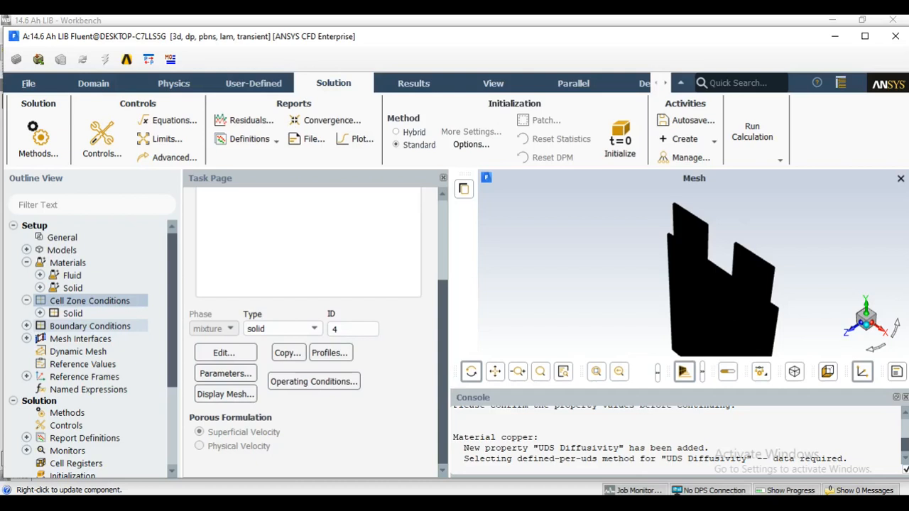
double_click(90, 326)
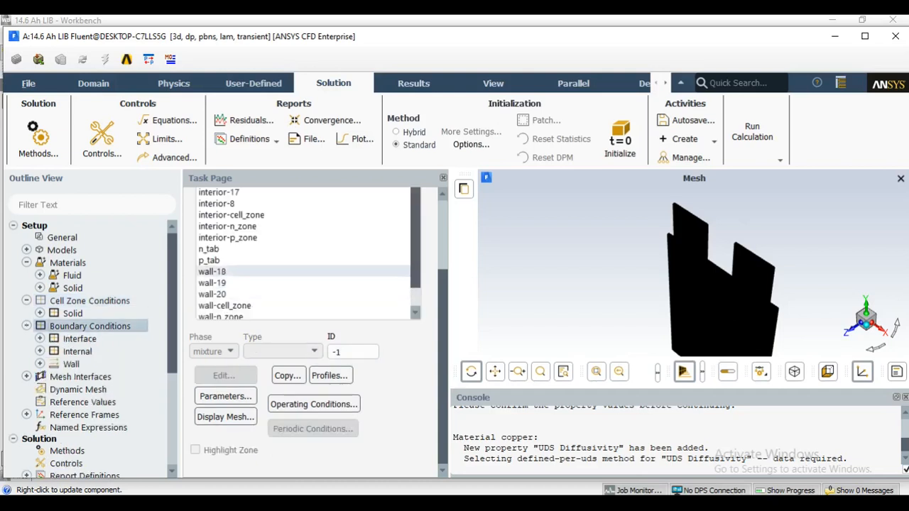
scroll(234, 282, "down", 2)
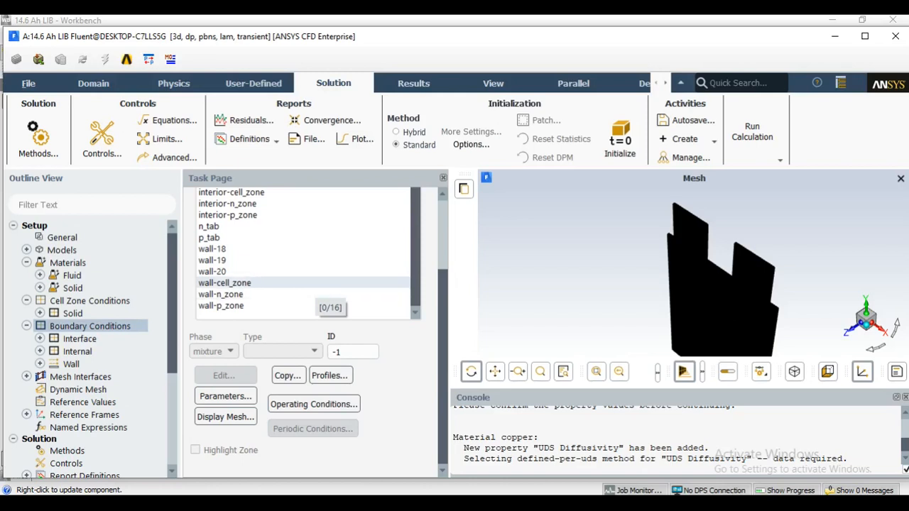
left_click(314, 283)
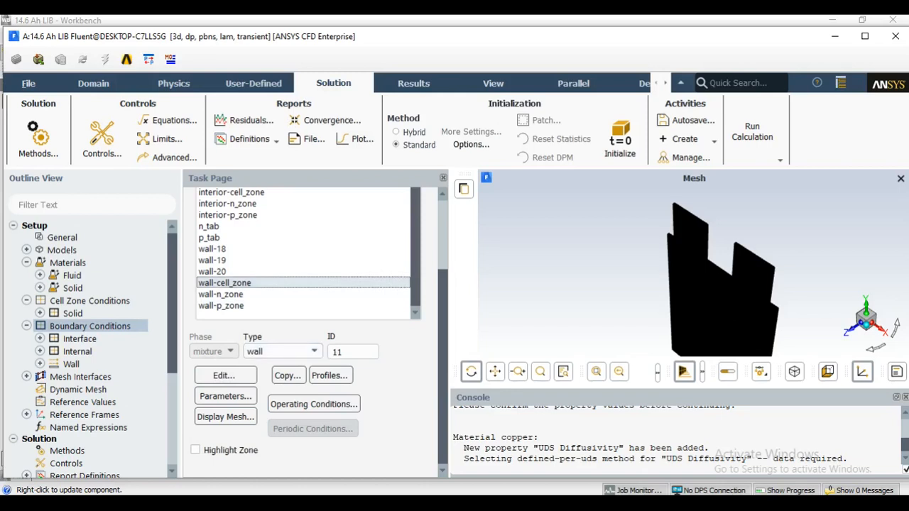
double_click(281, 285)
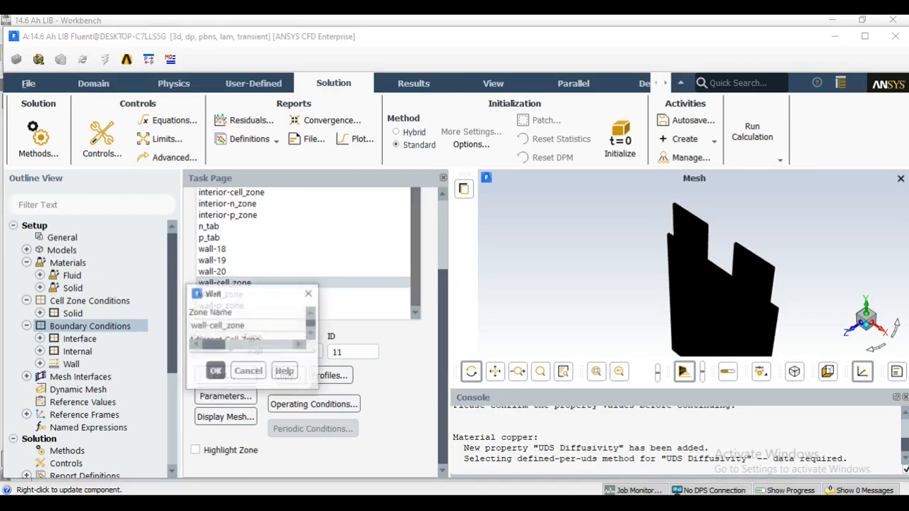
left_click_drag(401, 293, 355, 105)
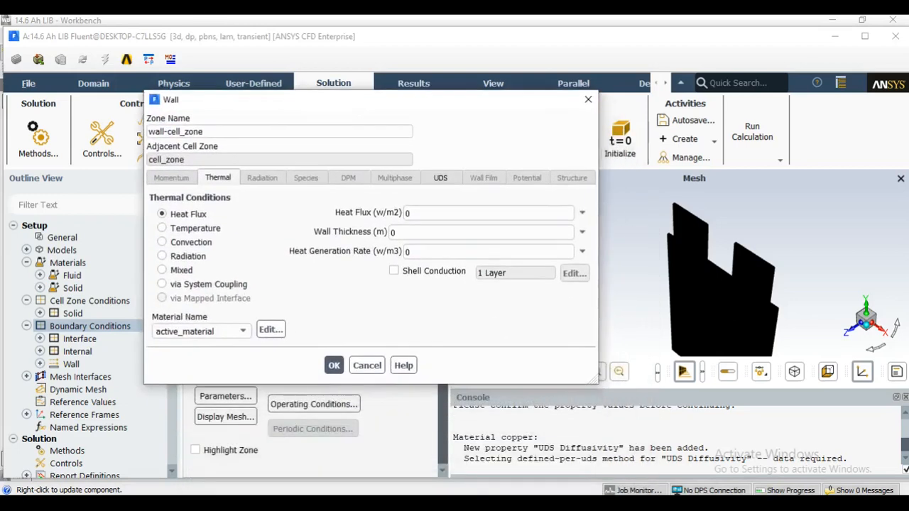
left_click(190, 242)
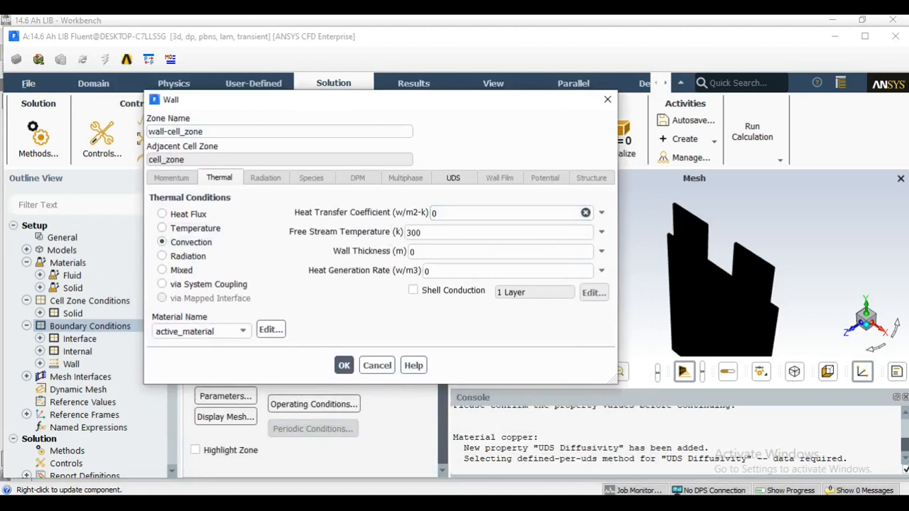
left_click_drag(447, 214, 428, 216)
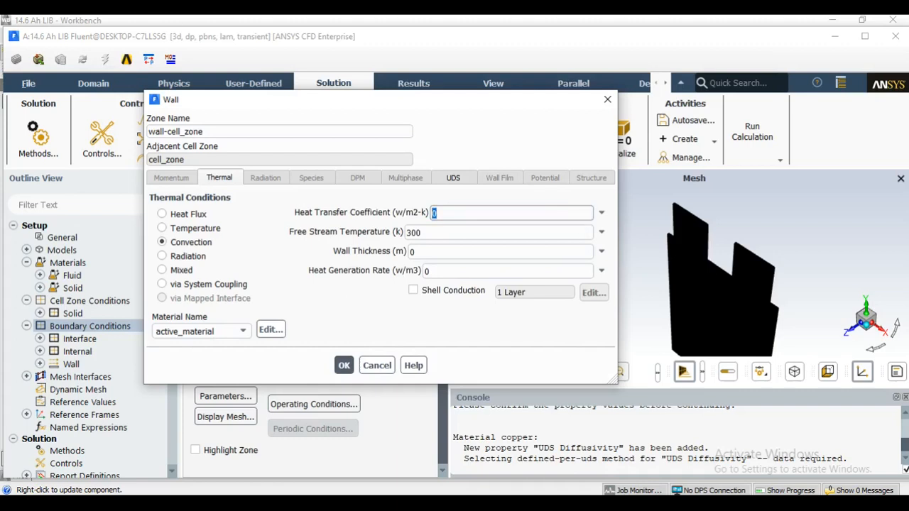
type("5")
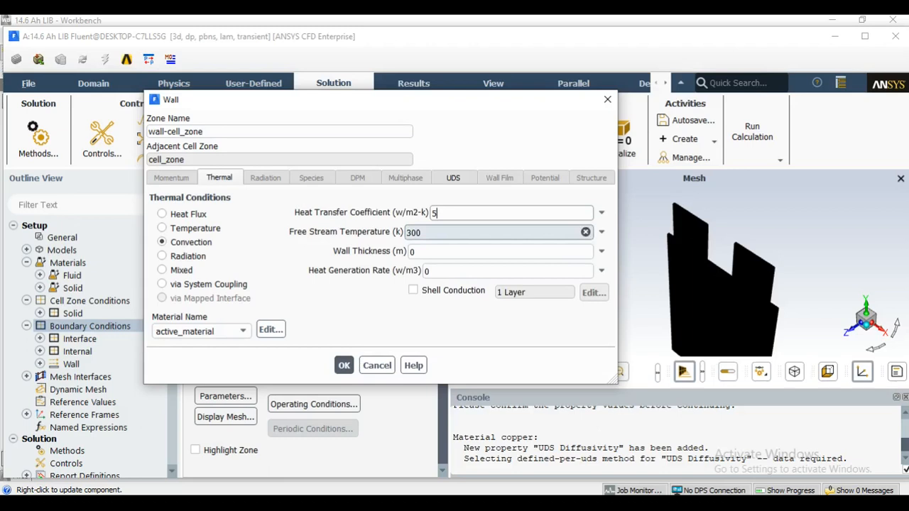
left_click(344, 365)
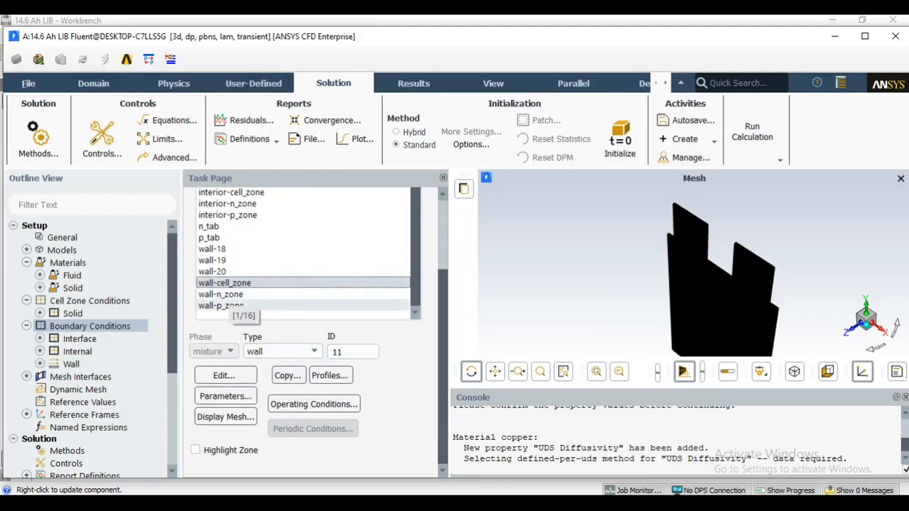
Copy the wall-cell_zone boundary conditions to wall-n_zone and wall-p_zone.
left_click(288, 375)
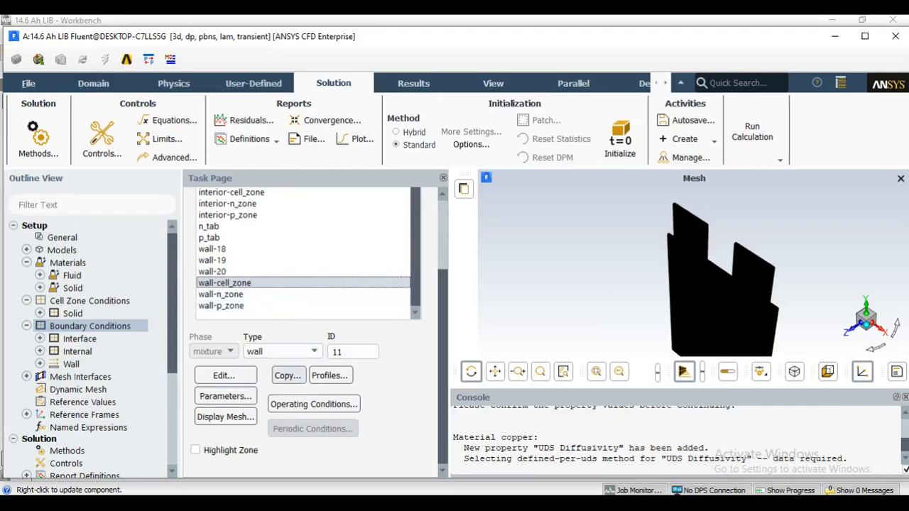
left_click_drag(411, 295, 439, 135)
scroll(316, 222, "down", 6)
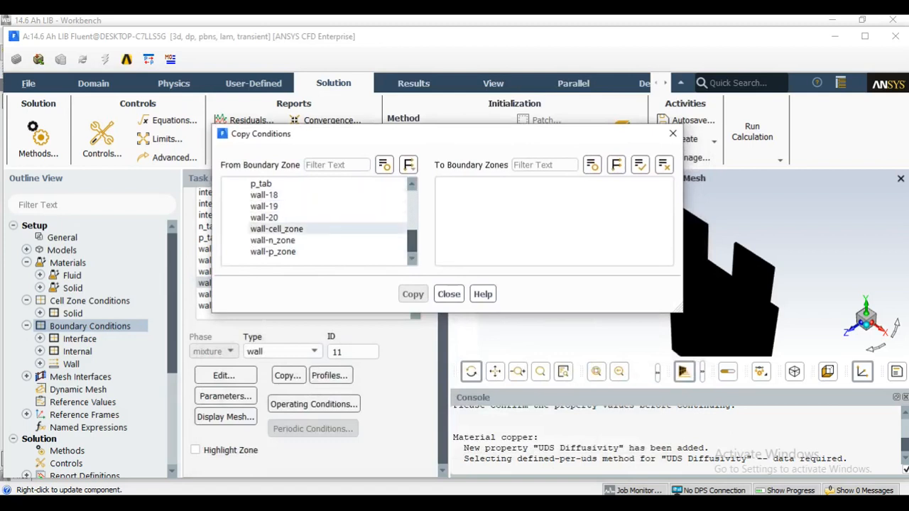
left_click(292, 229)
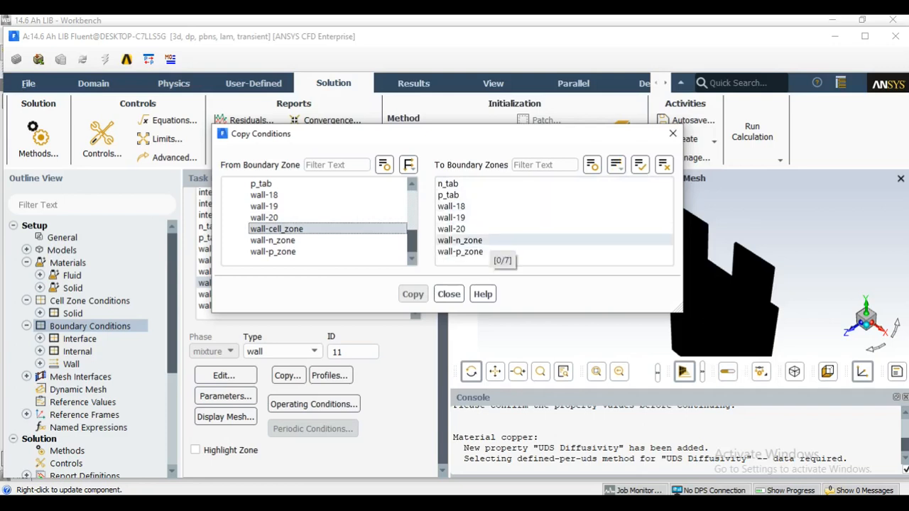
left_click(488, 241)
left_click(488, 252)
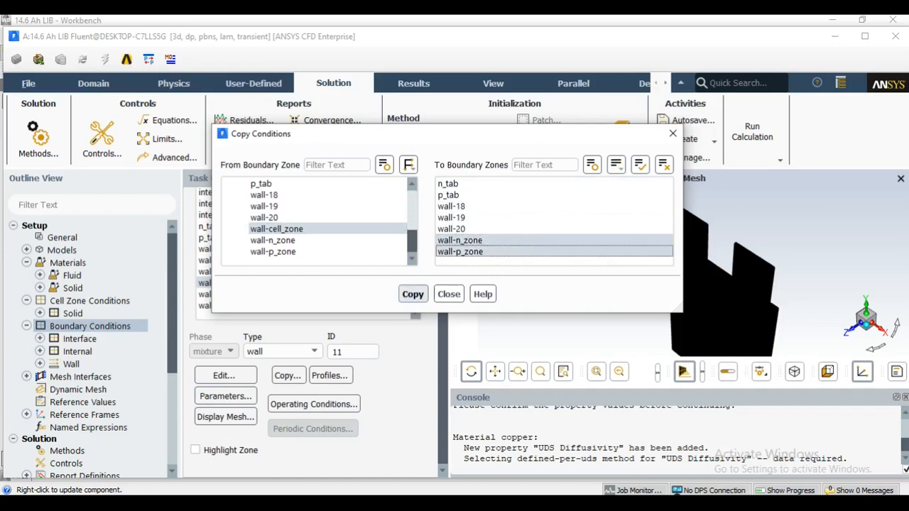
left_click(413, 294)
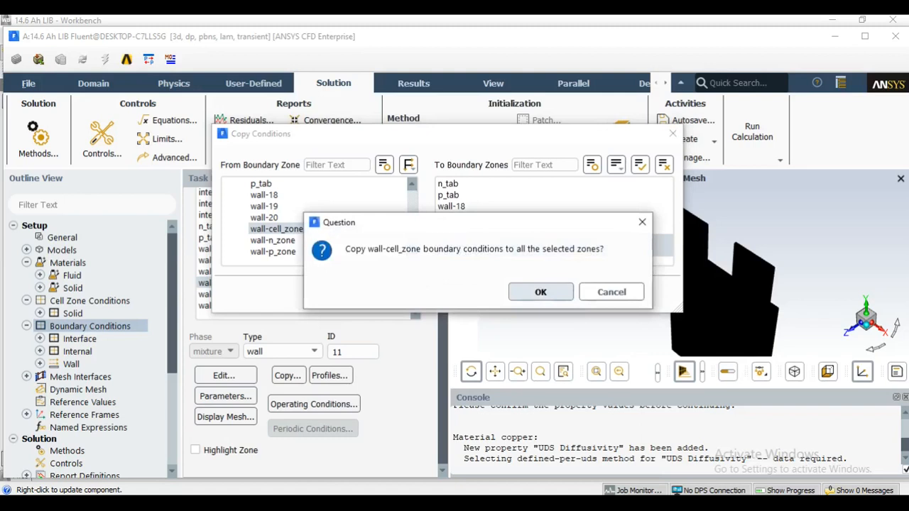
key("Return")
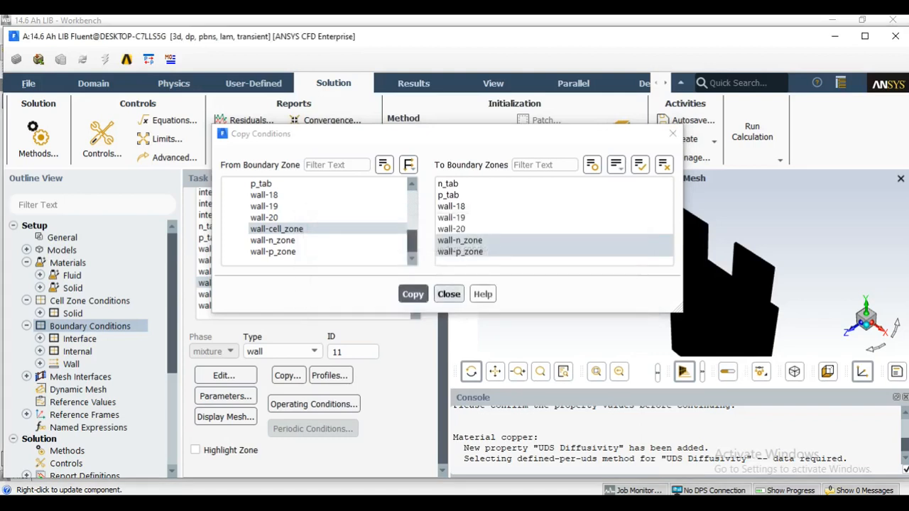
left_click(449, 294)
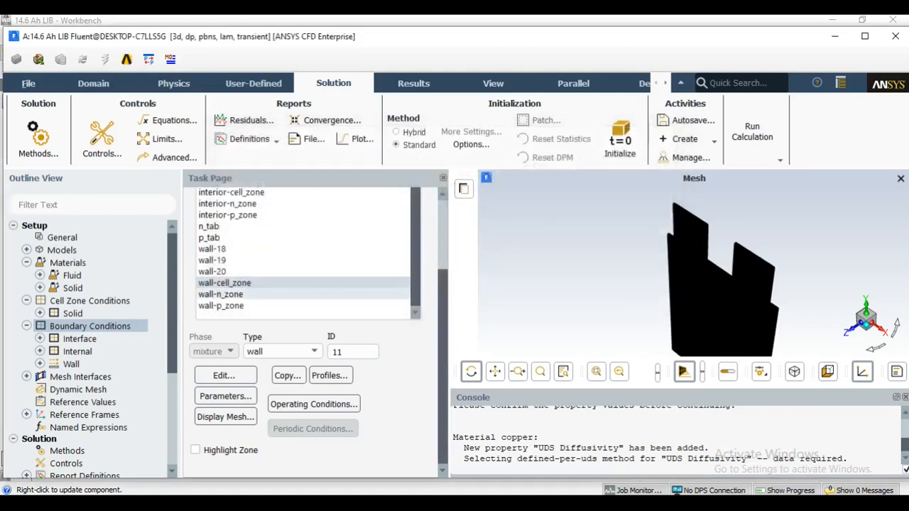
Check the copied thermal conditions of the wall-n_zone boundary.
left_click(226, 294)
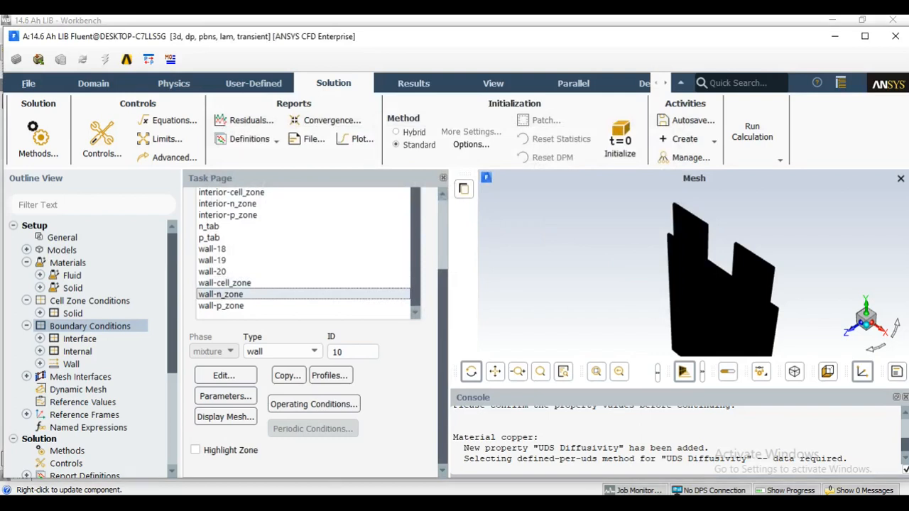
left_click(225, 376)
left_click_drag(324, 295, 268, 113)
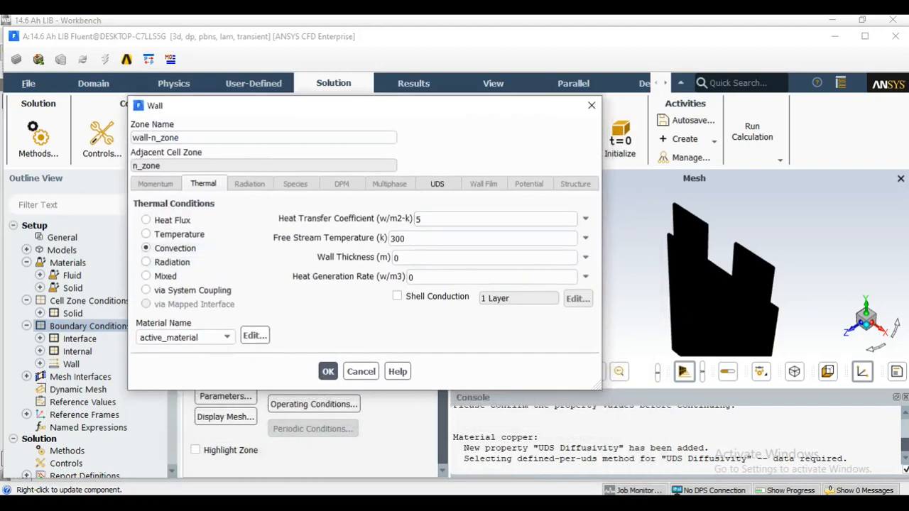
left_click(327, 371)
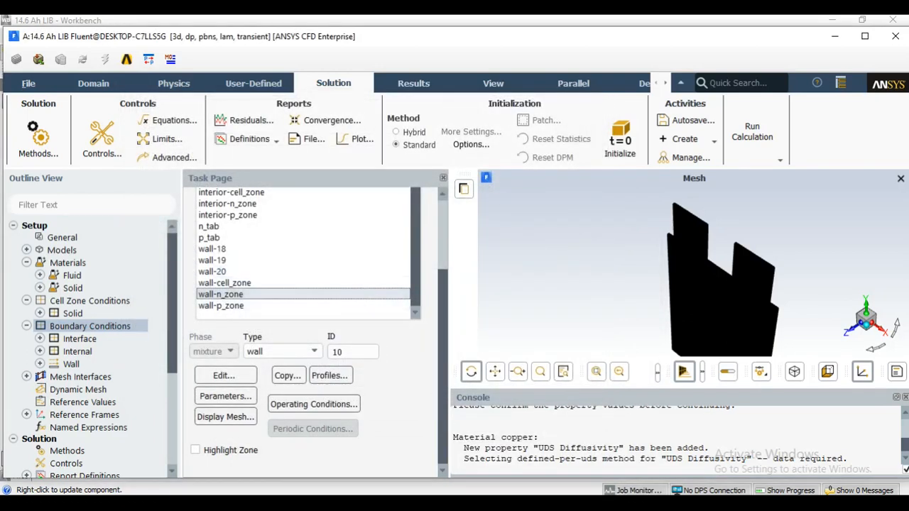
Start a new report plot in the solution monitors.
scroll(78, 334, "down", 3)
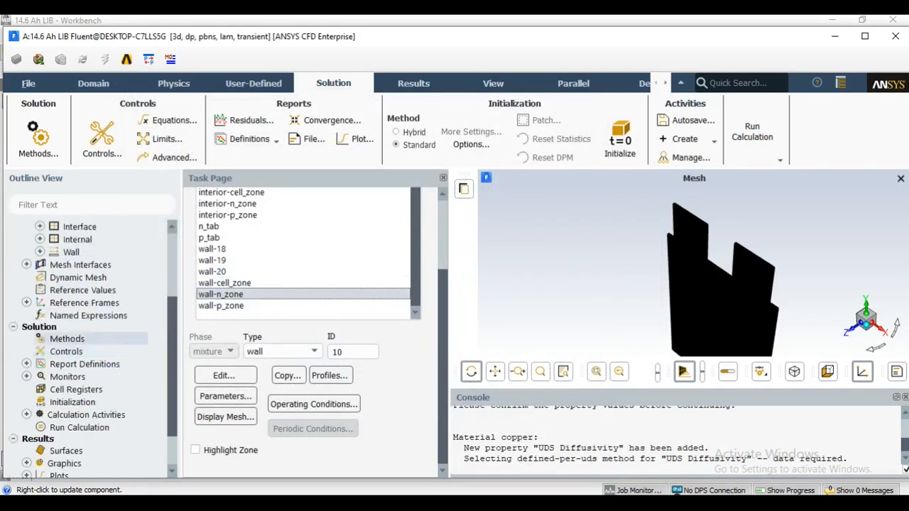
scroll(78, 320, "down", 2)
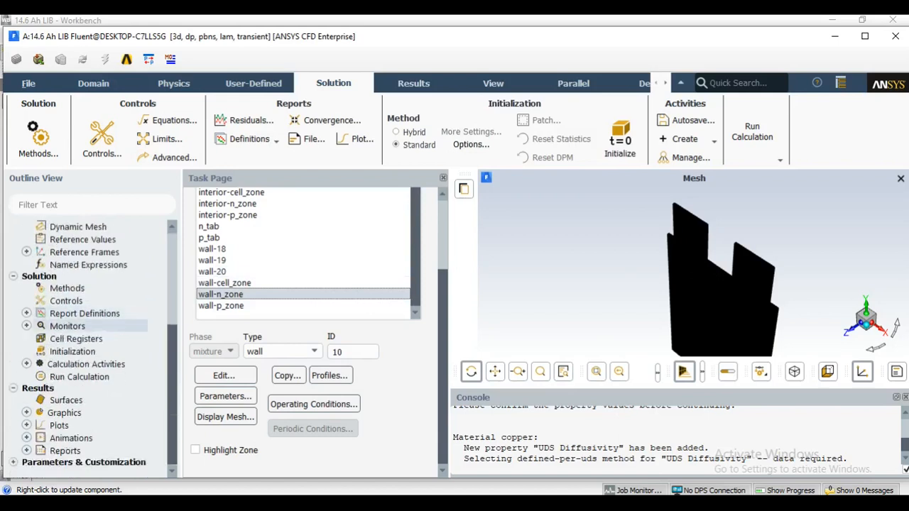
double_click(85, 313)
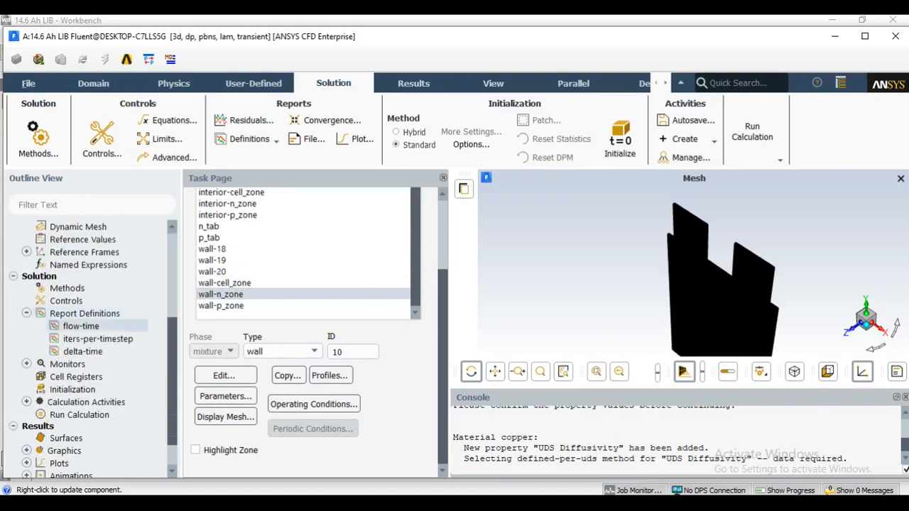
double_click(85, 313)
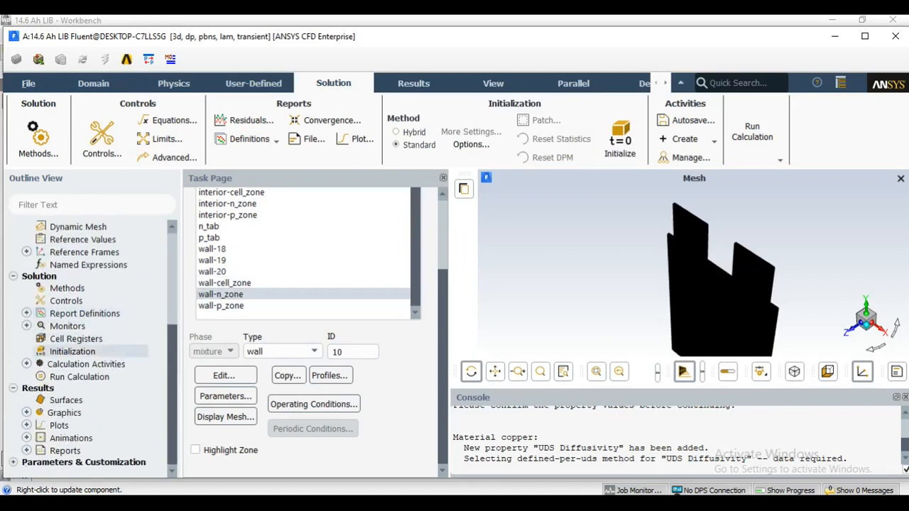
double_click(67, 326)
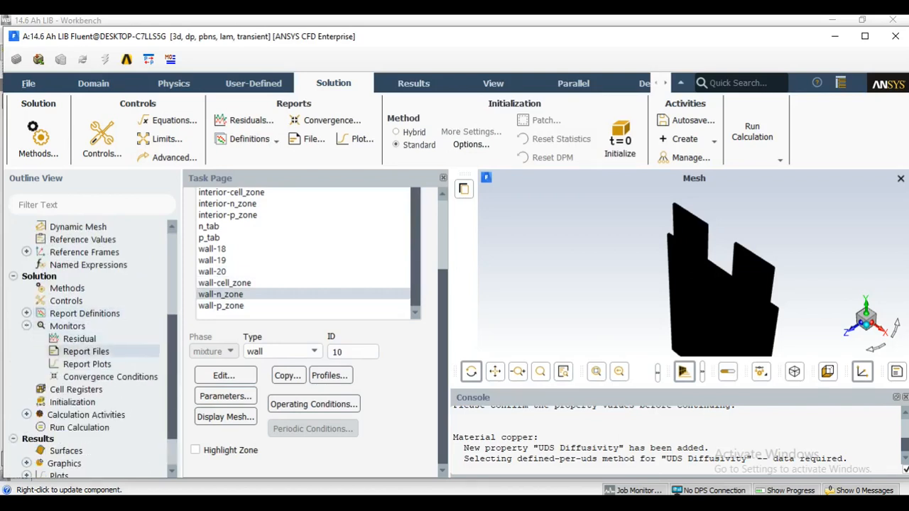
scroll(67, 326, "down", 1)
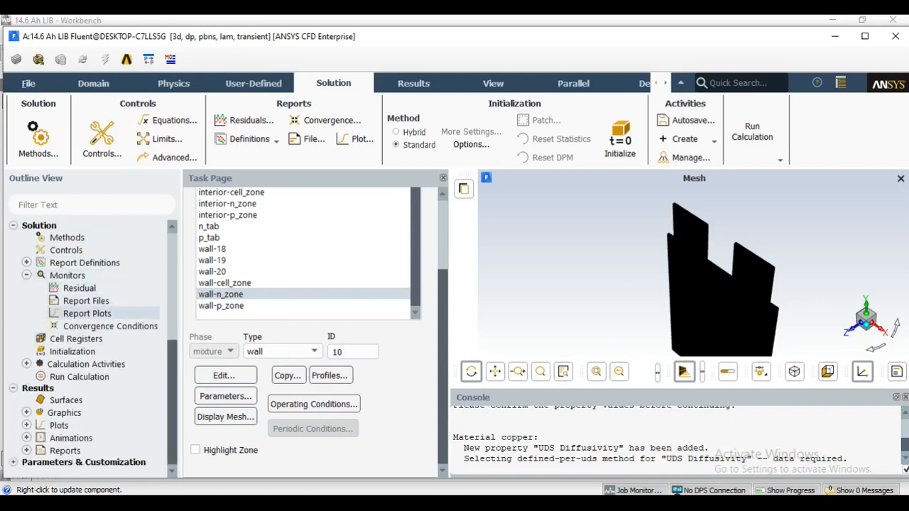
double_click(86, 313)
left_click_drag(295, 294, 279, 77)
left_click(196, 219)
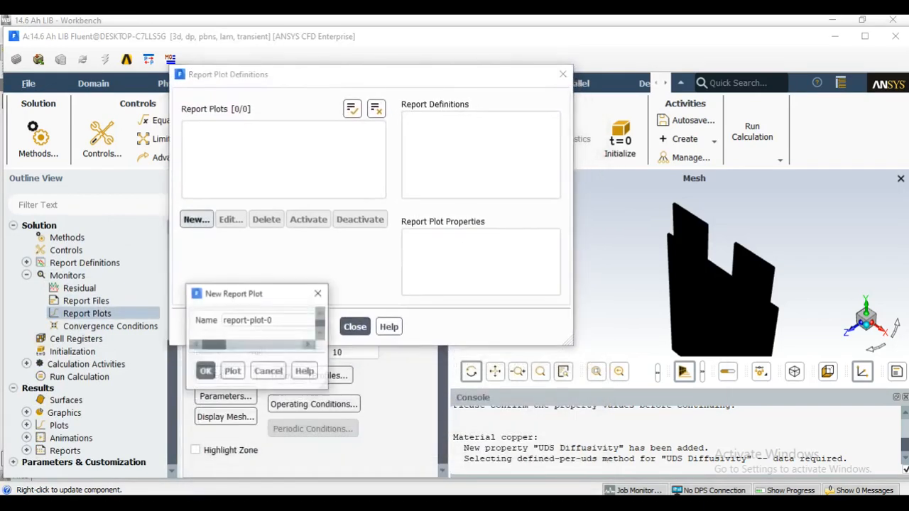
left_click_drag(376, 297, 260, 59)
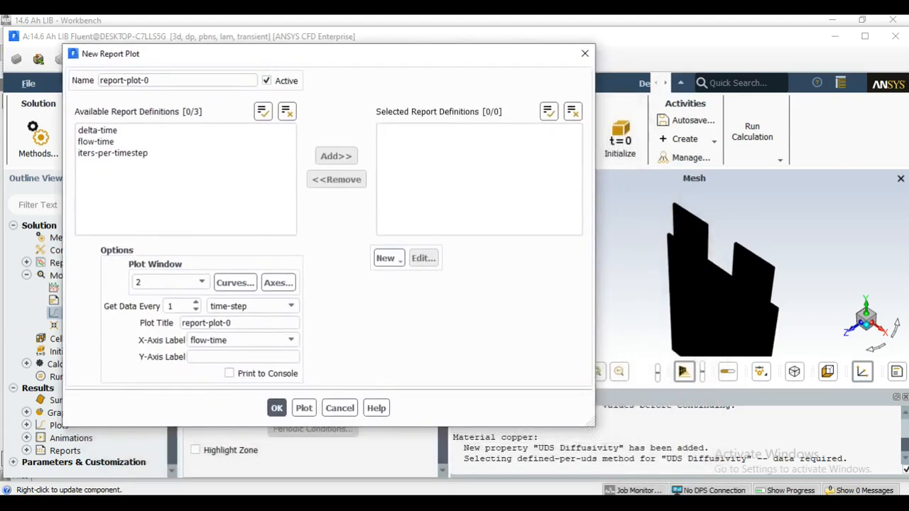
Create an area-weighted average surface report definition for the plot and name it cell_temp.
left_click(386, 258)
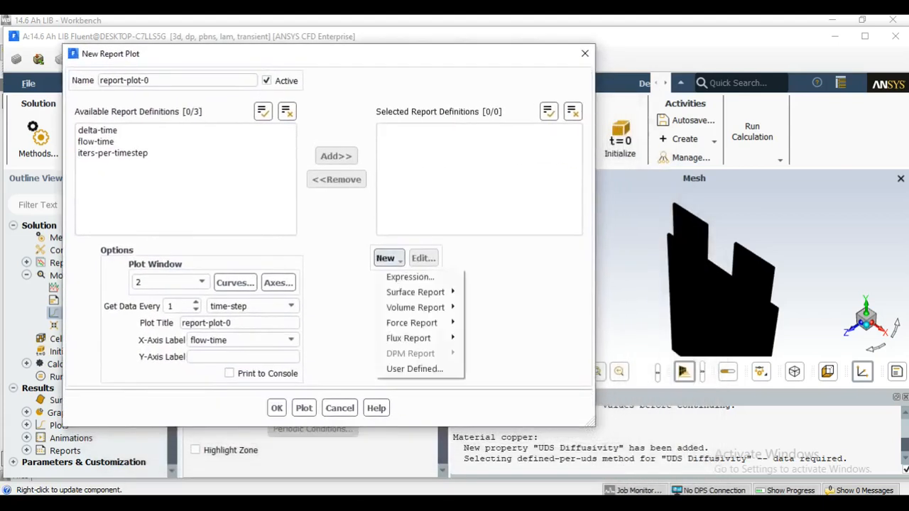
mouse_move(415, 292)
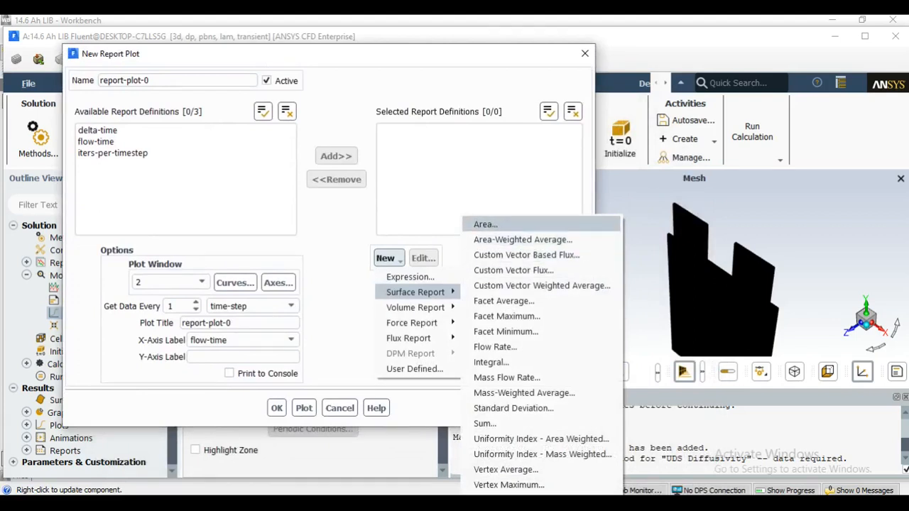
left_click(522, 239)
left_click_drag(408, 299, 398, 46)
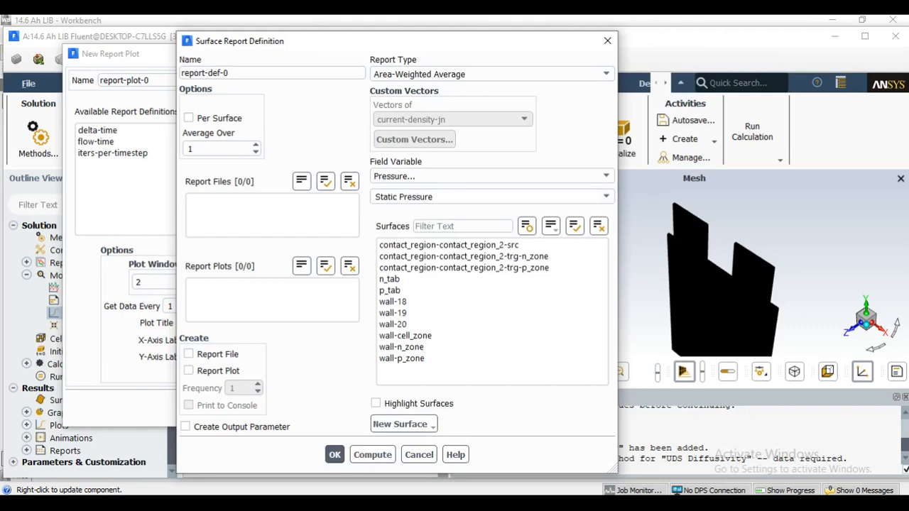
left_click_drag(230, 73, 177, 73)
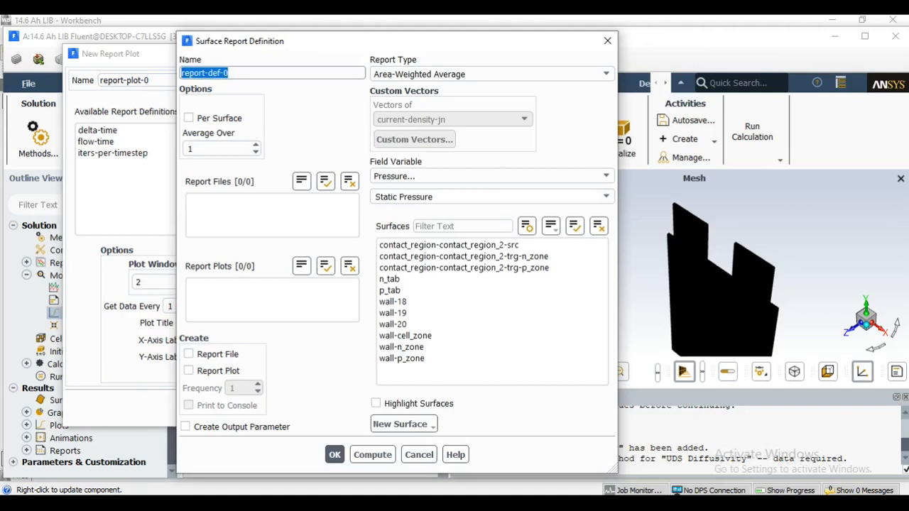
type("cell_temp")
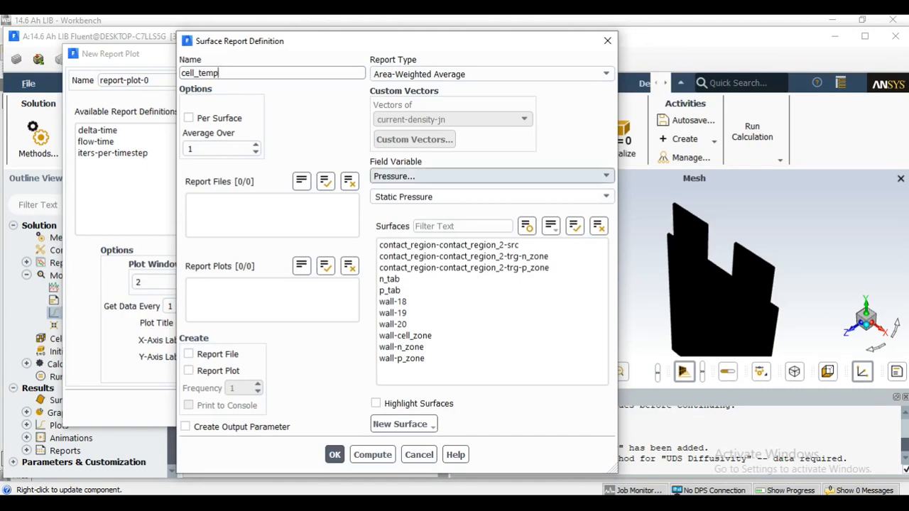
Set the cell_temp field variable to Static Temperature and select the surfaces wall-cell_zone, wall-n_zone and wall-p_zone.
left_click(490, 177)
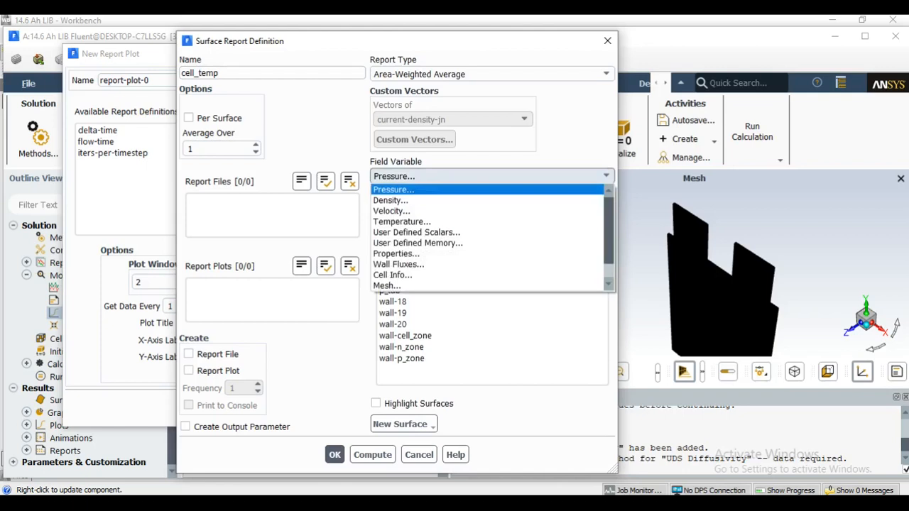
left_click(402, 221)
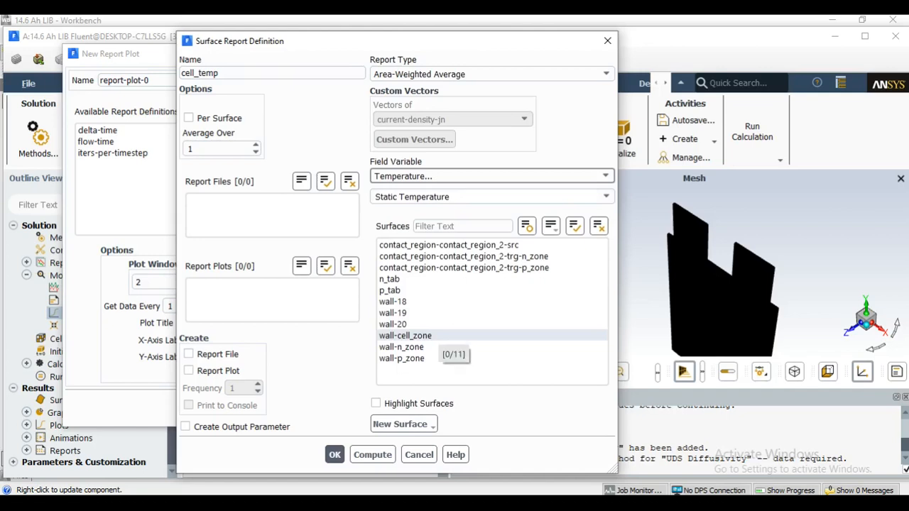
left_click(438, 337)
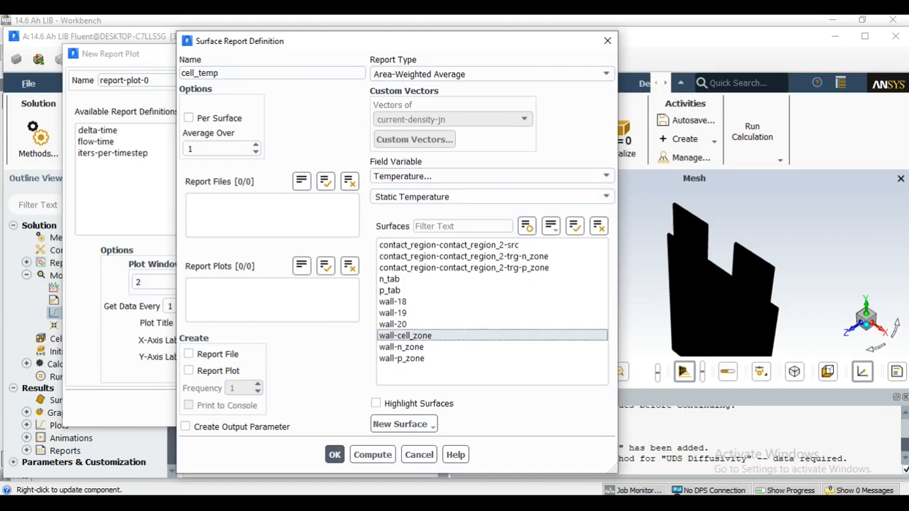
left_click(426, 347)
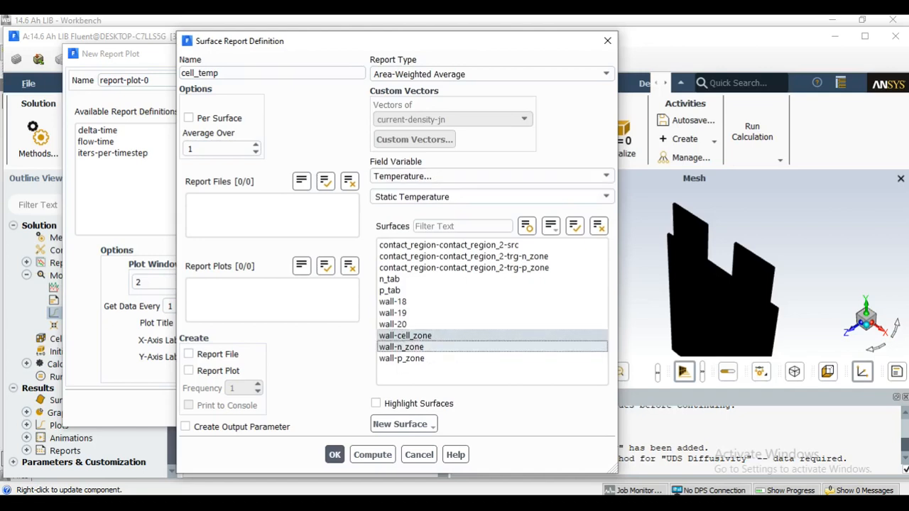
left_click(426, 359)
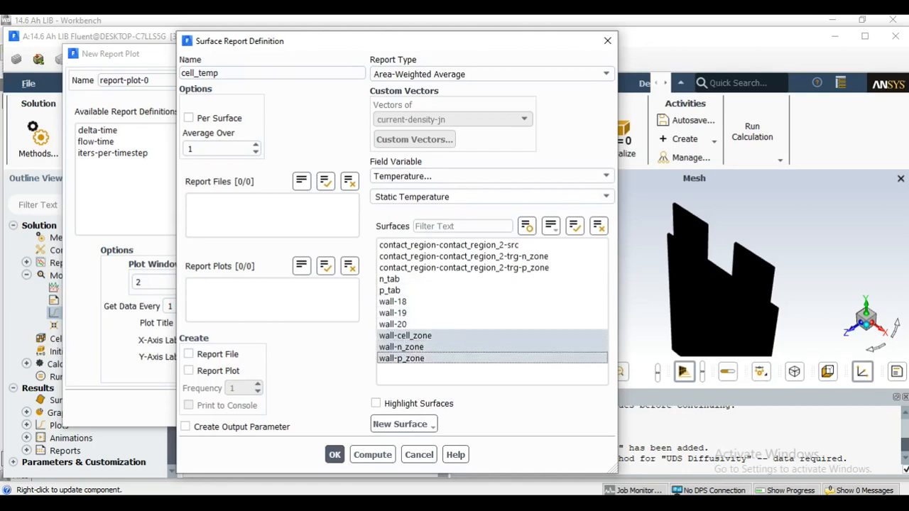
Enable report file, report plot and console printing for cell_temp and save the definition.
left_click(189, 354)
left_click(189, 370)
left_click(189, 405)
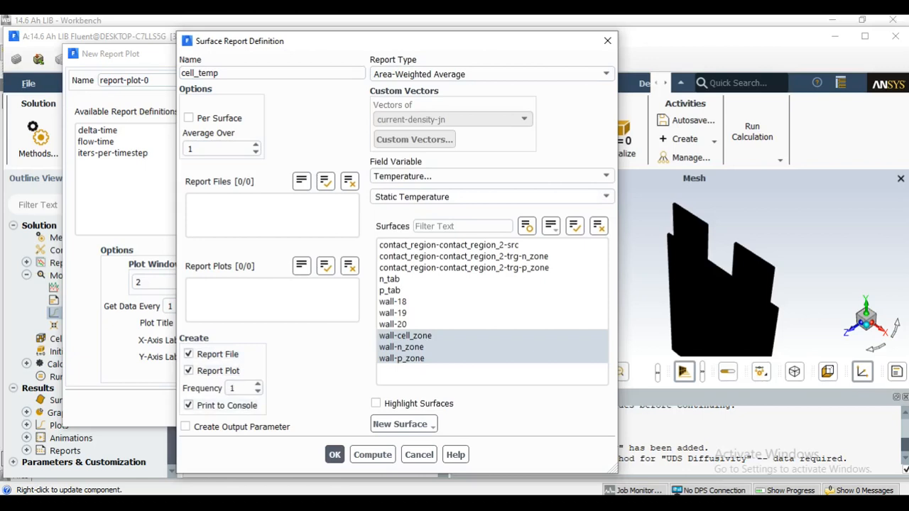
left_click(334, 454)
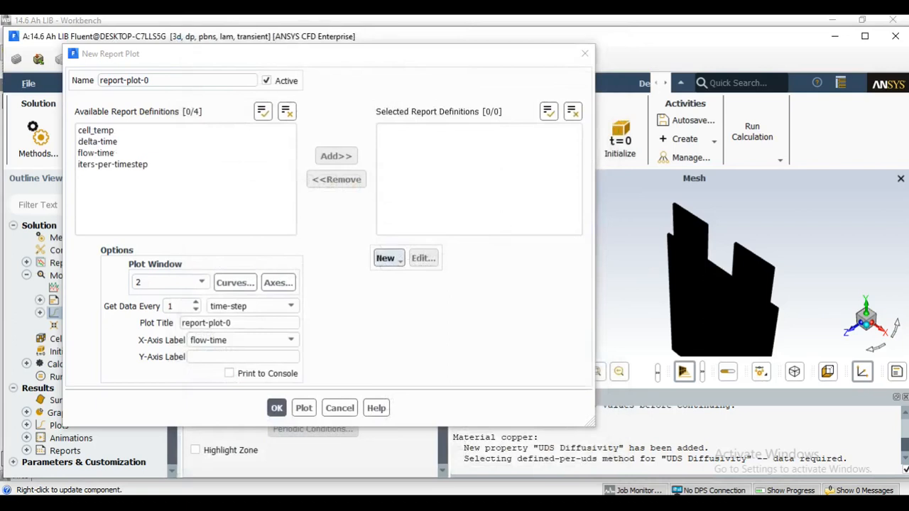
Create another area-weighted average surface report definition for the plot and name it phi+.
left_click(387, 258)
mouse_move(416, 292)
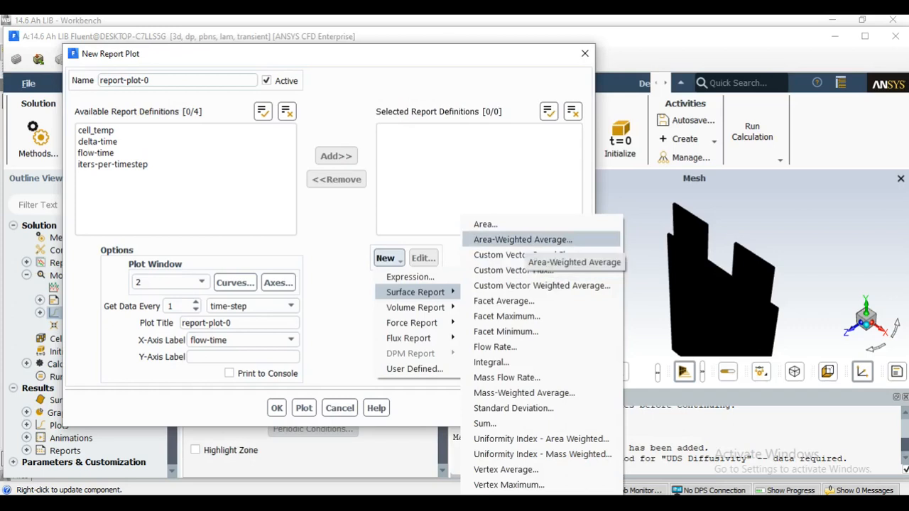
left_click(523, 239)
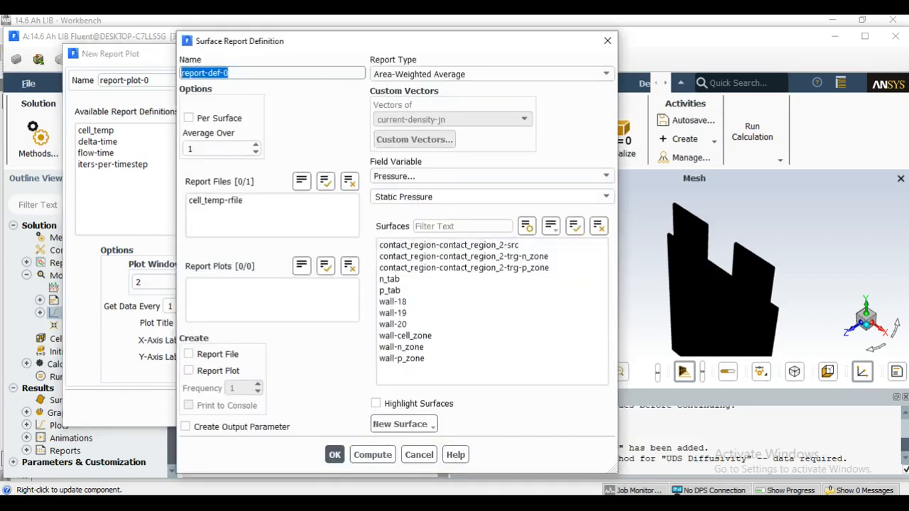
type("phi+")
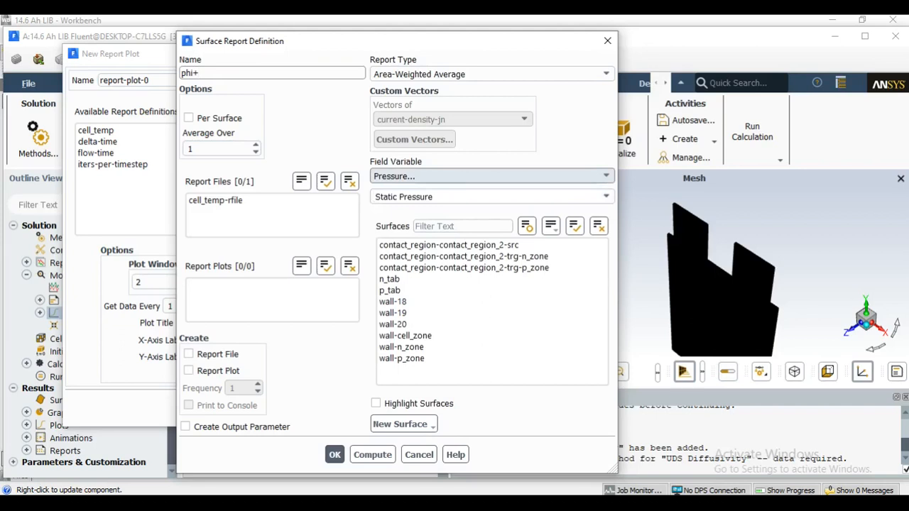
Set the phi+ field variable to the user-defined scalar Potential Phi+ and select the surface wall-p_zone.
left_click(490, 176)
key("Down")
key("Down")
key("Down")
key("Down")
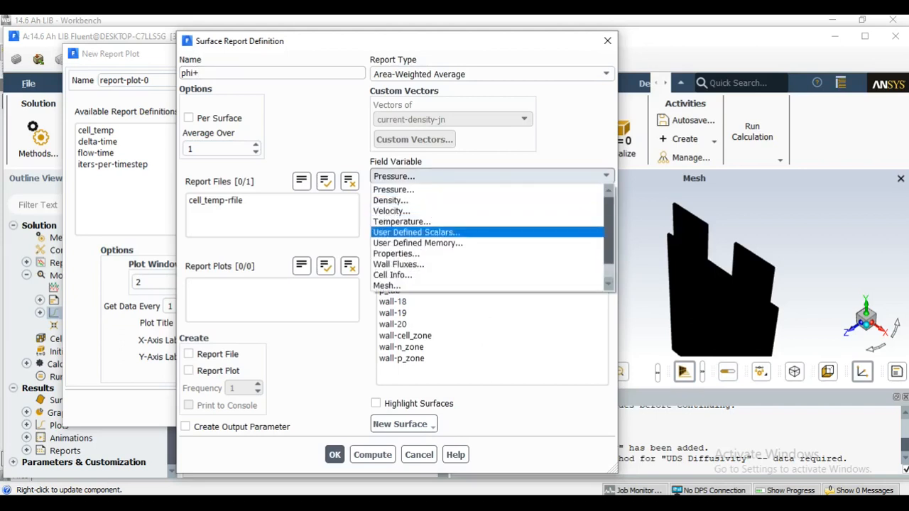
key("Return")
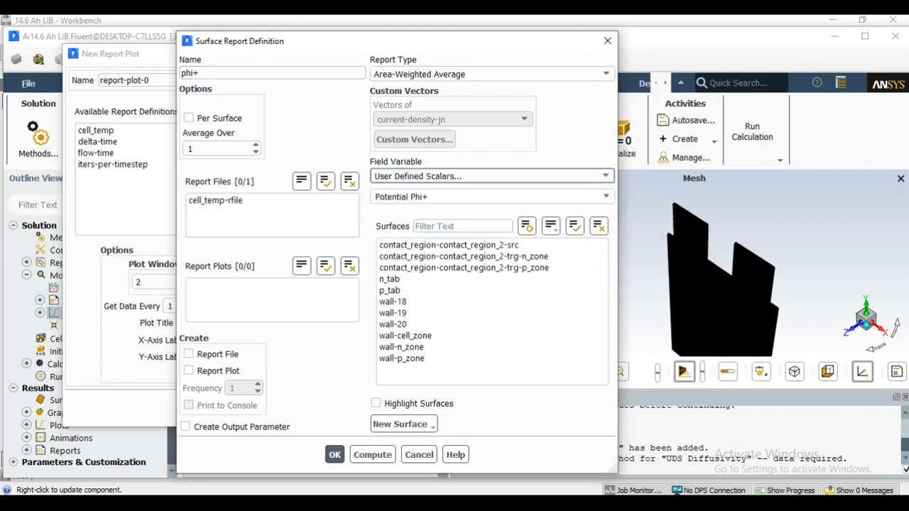
key("Tab")
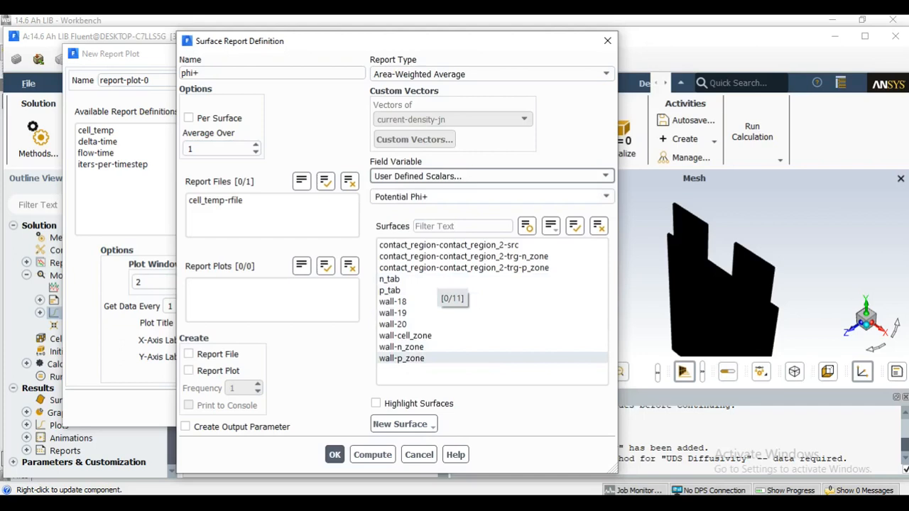
left_click(411, 359)
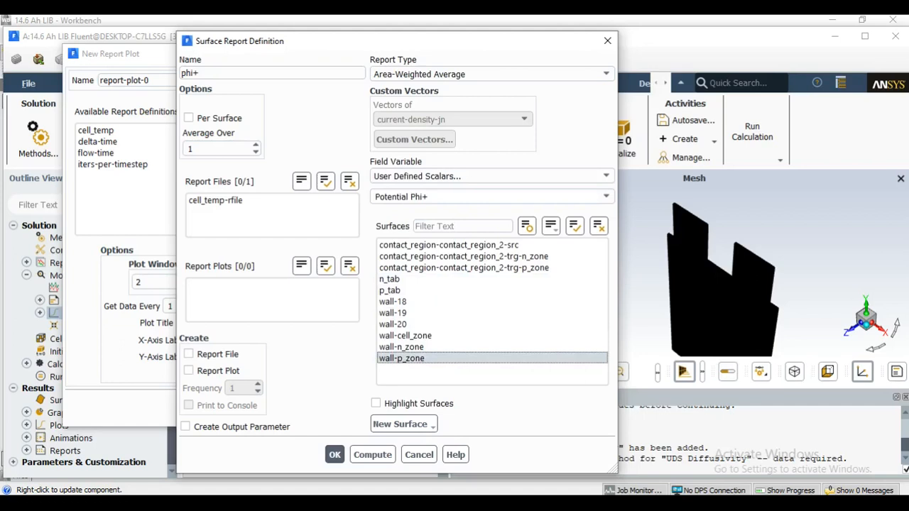
Enable report file, report plot and console printing for phi+, and save the definition and the new report plot.
left_click(189, 353)
left_click(189, 371)
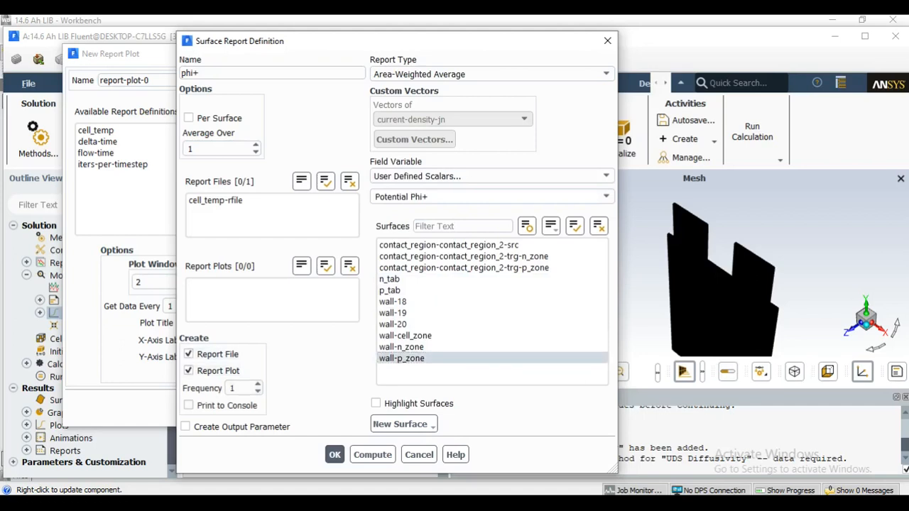
left_click(189, 405)
left_click(334, 455)
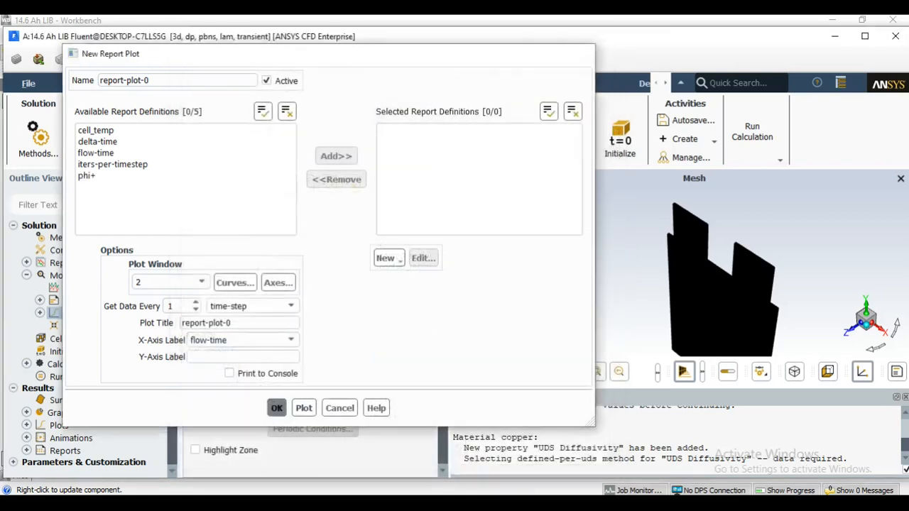
left_click(276, 408)
left_click(354, 326)
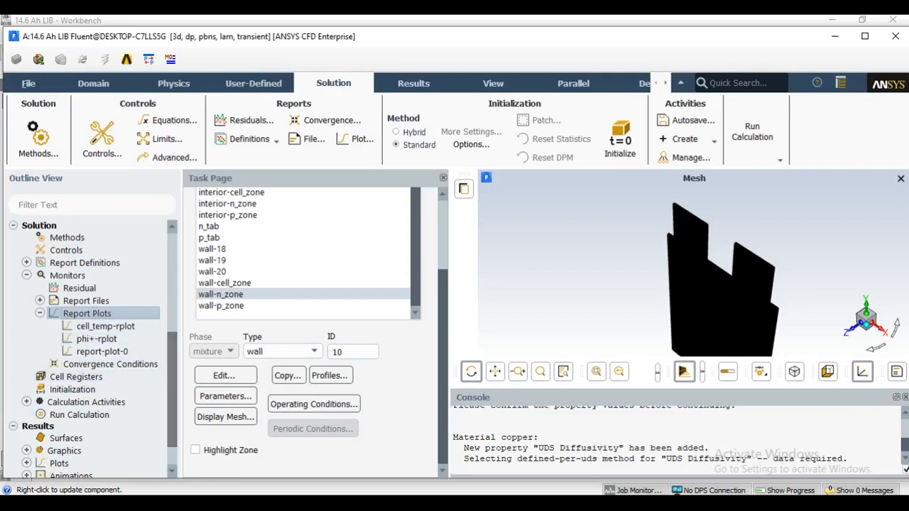
Set the solution initialization method to Hybrid Initialization.
scroll(92, 353, "down", 1)
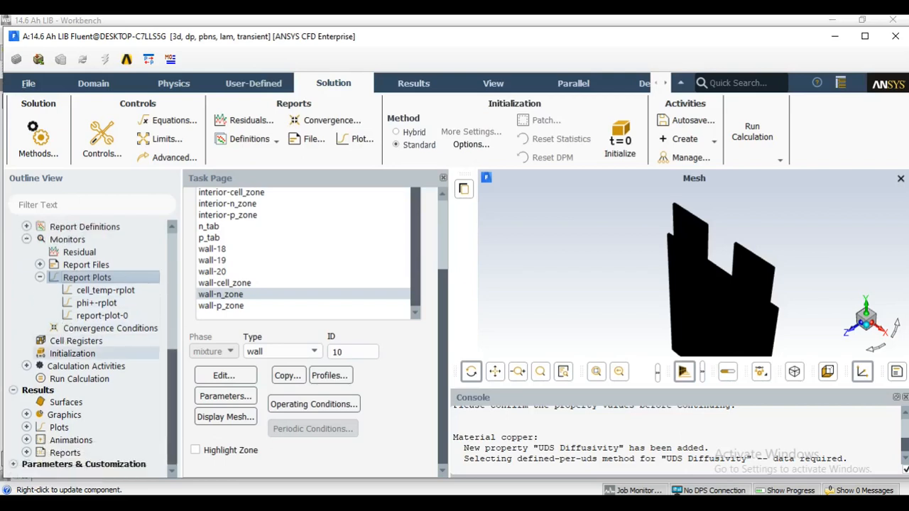
double_click(72, 353)
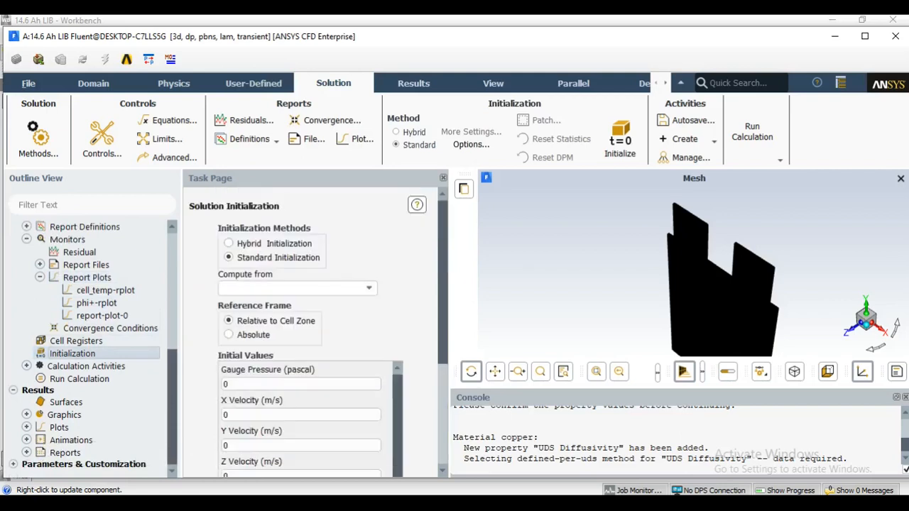
left_click(229, 243)
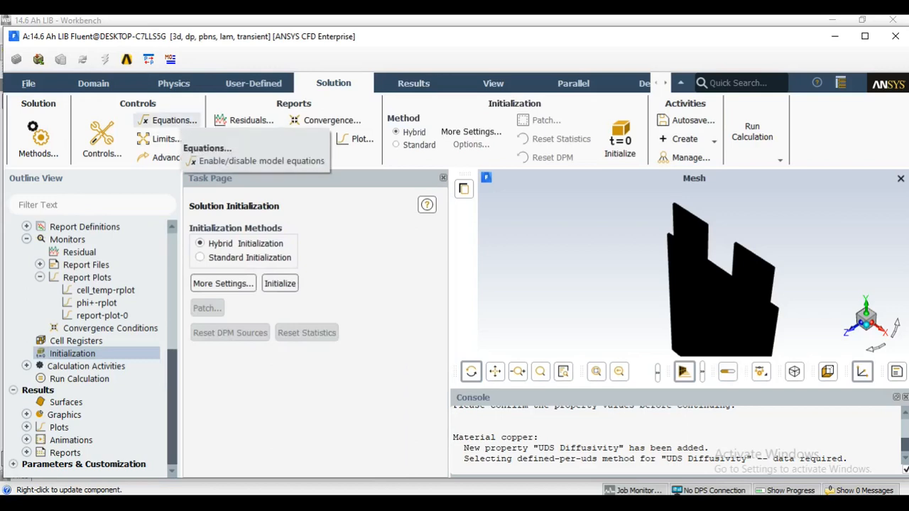
Exclude the Flow equation from the solved equations and initialize the solution.
left_click(170, 120)
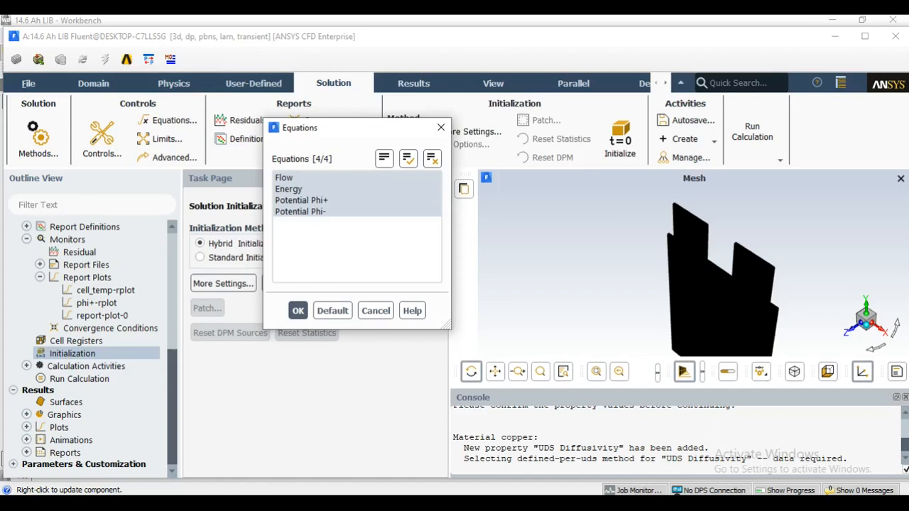
left_click(319, 178)
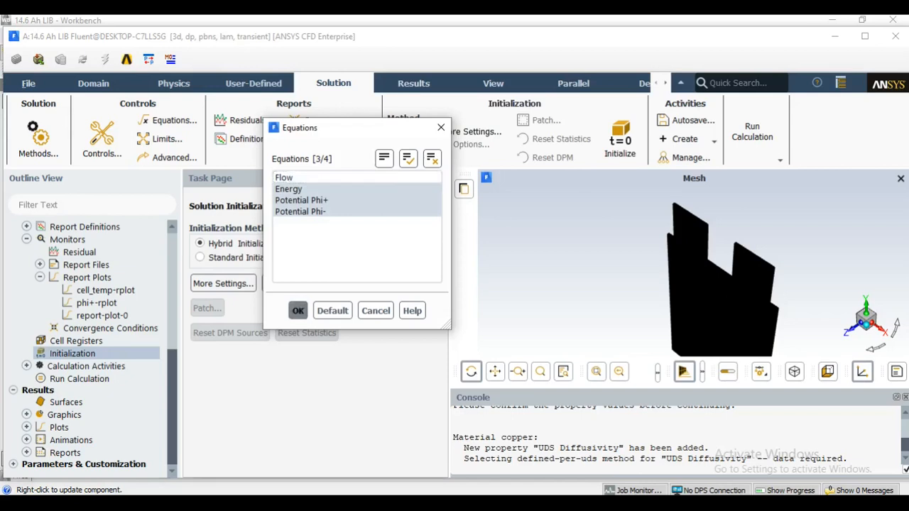
left_click(297, 310)
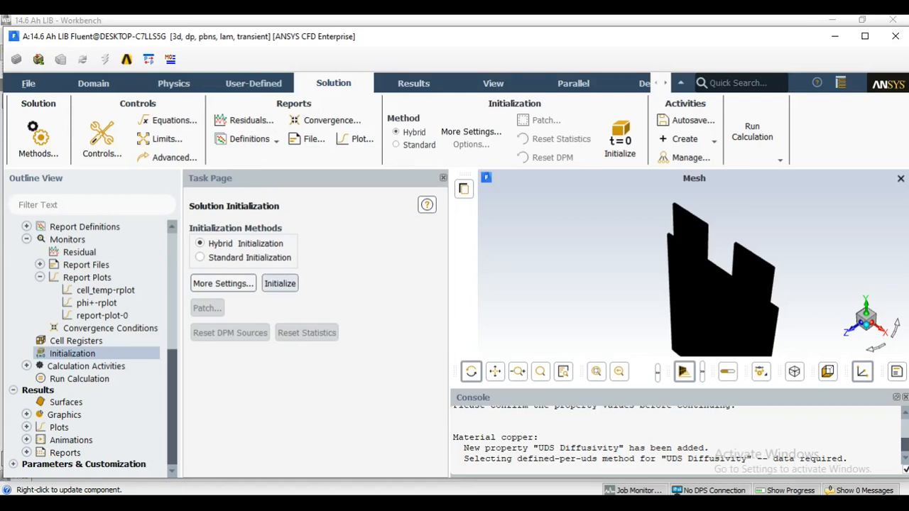
left_click(279, 283)
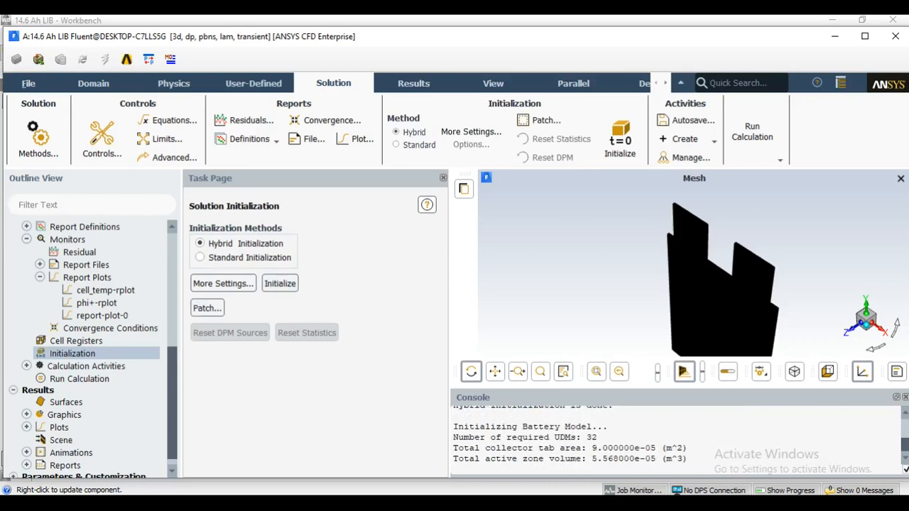
Set the run calculation to 300 time steps, a 0.1 s time step size and 10 maximum iterations per time step.
left_click(79, 379)
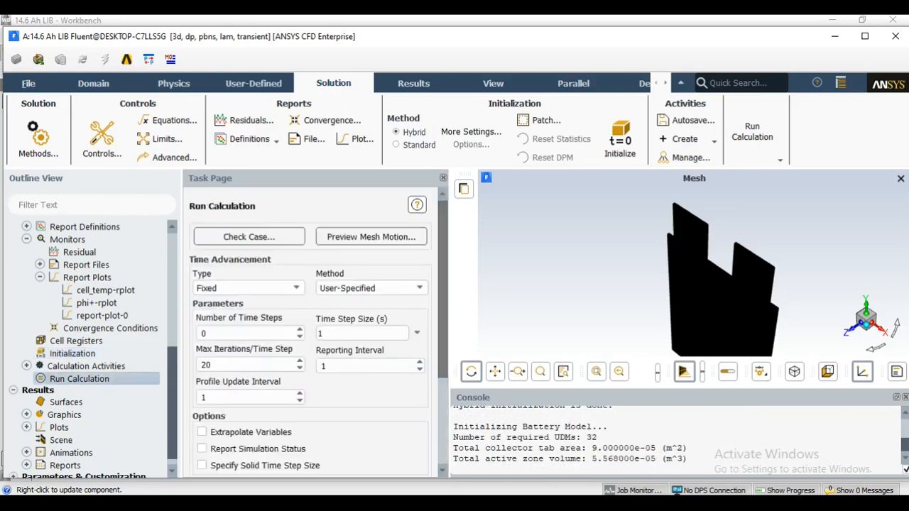
scroll(309, 330, "down", 3)
double_click(204, 252)
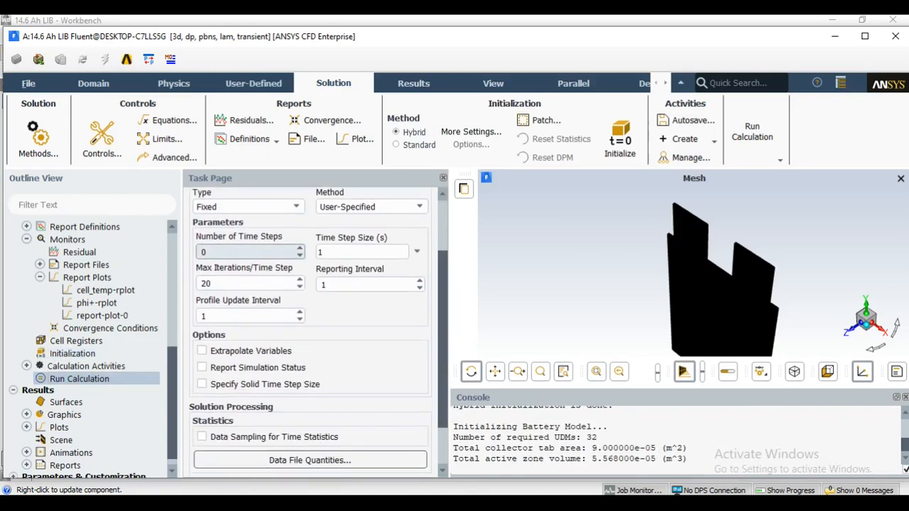
type("300")
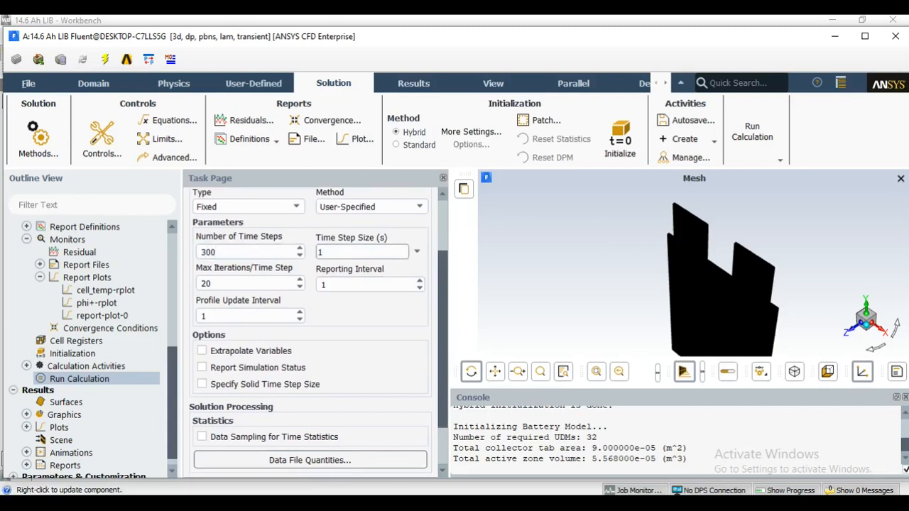
double_click(401, 252)
type("0.1")
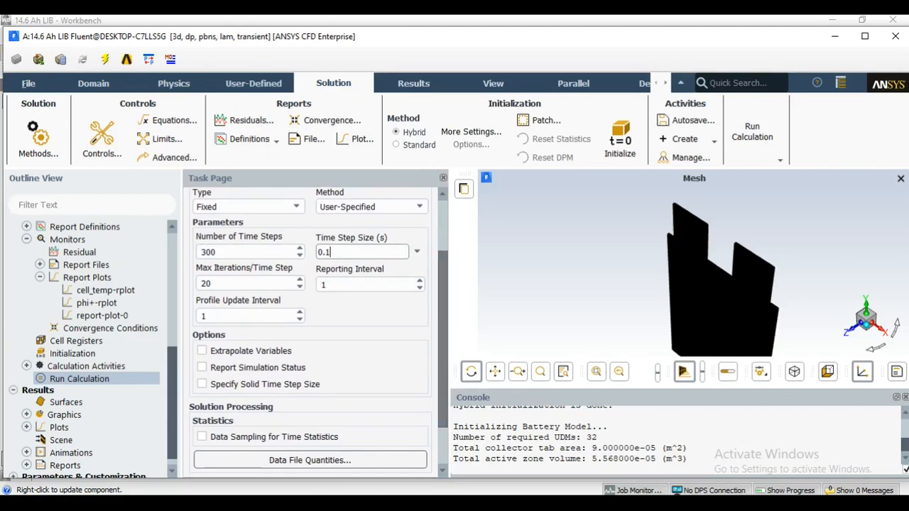
scroll(248, 257, "down", 1)
double_click(227, 255)
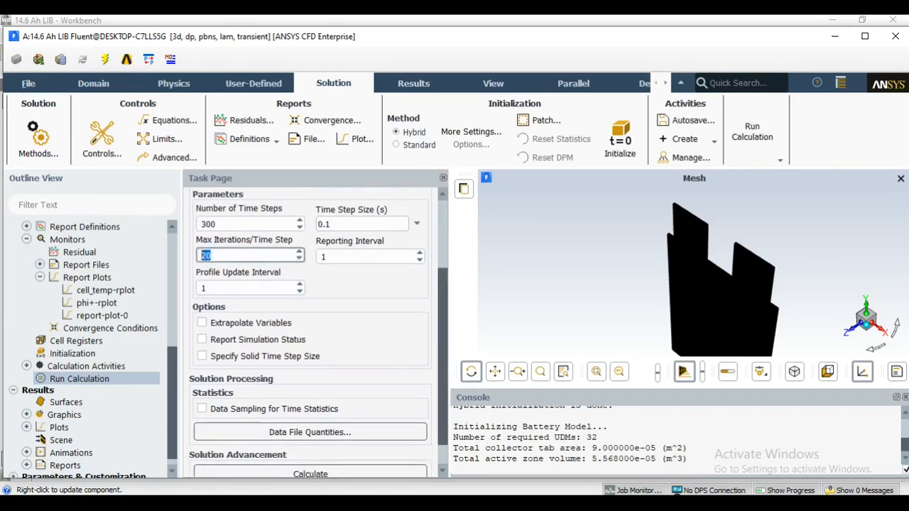
type("10")
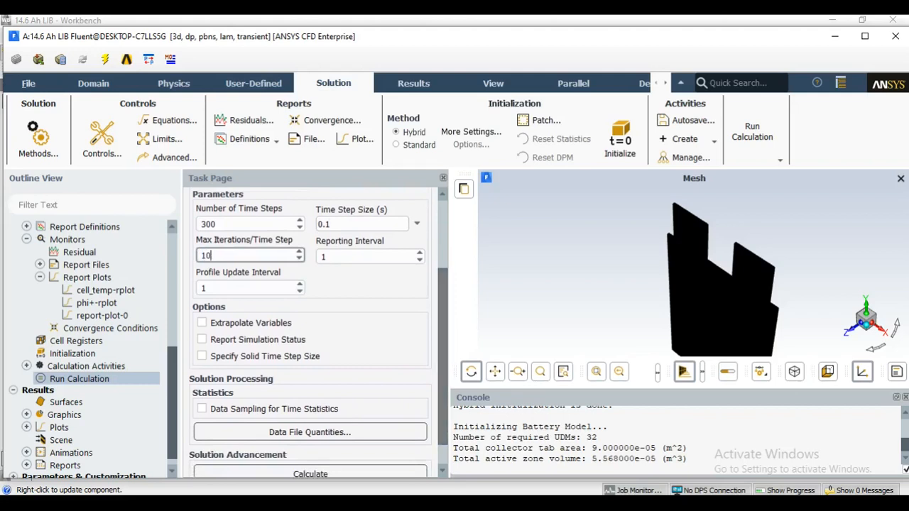
Run the calculation to completion, using the settings and mesh changes for the current calculation only.
scroll(310, 326, "up", 3)
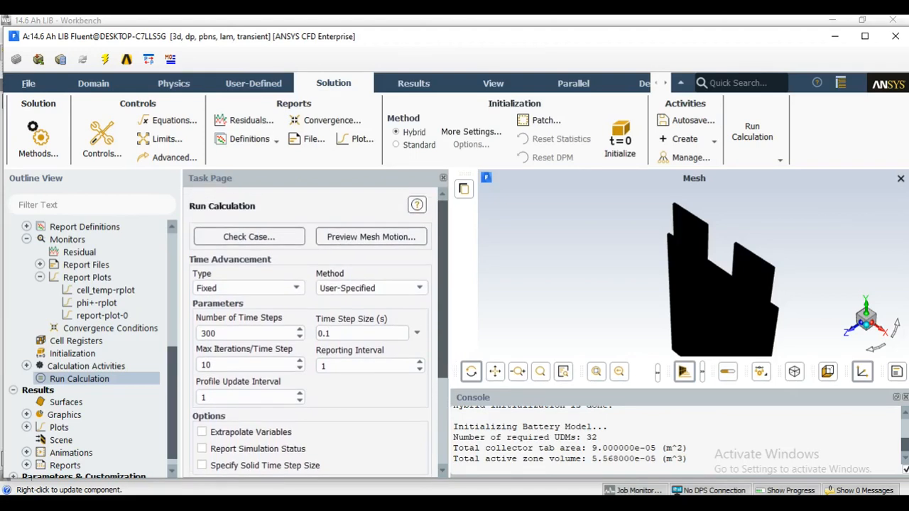
scroll(310, 327, "down", 4)
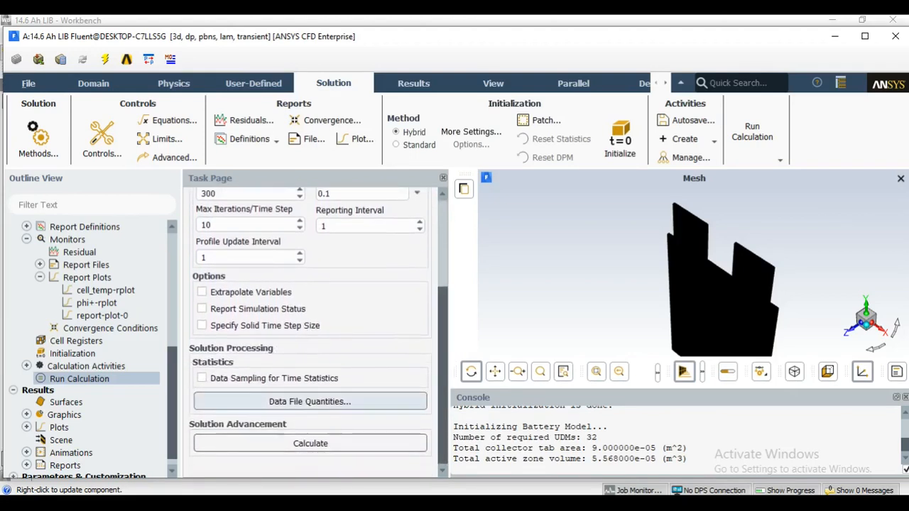
left_click(310, 443)
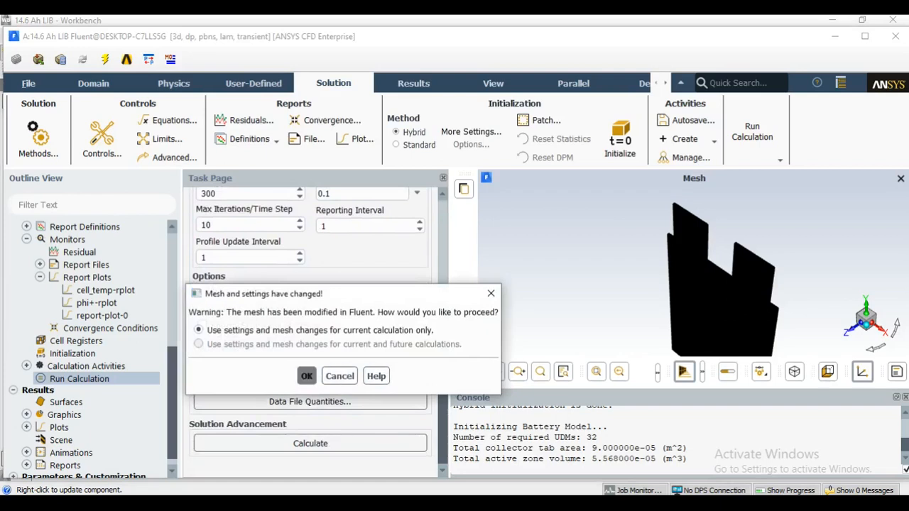
left_click(306, 376)
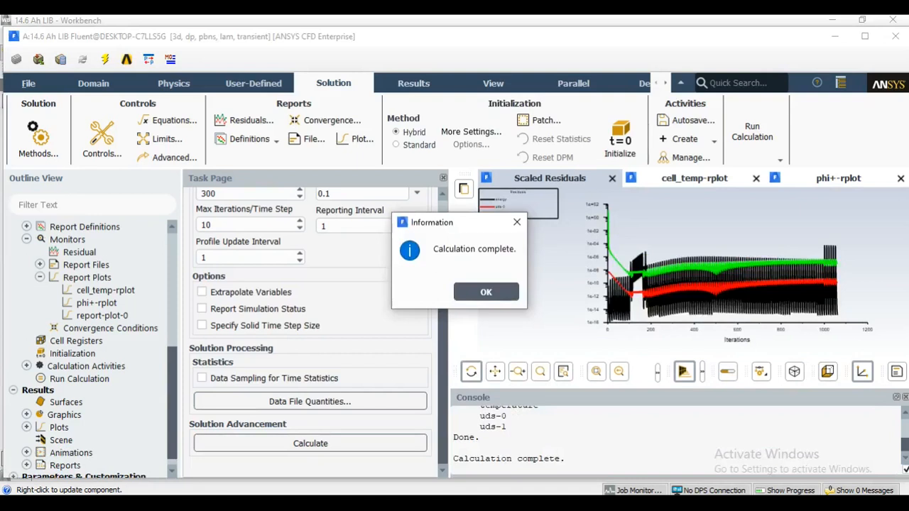
key("Return")
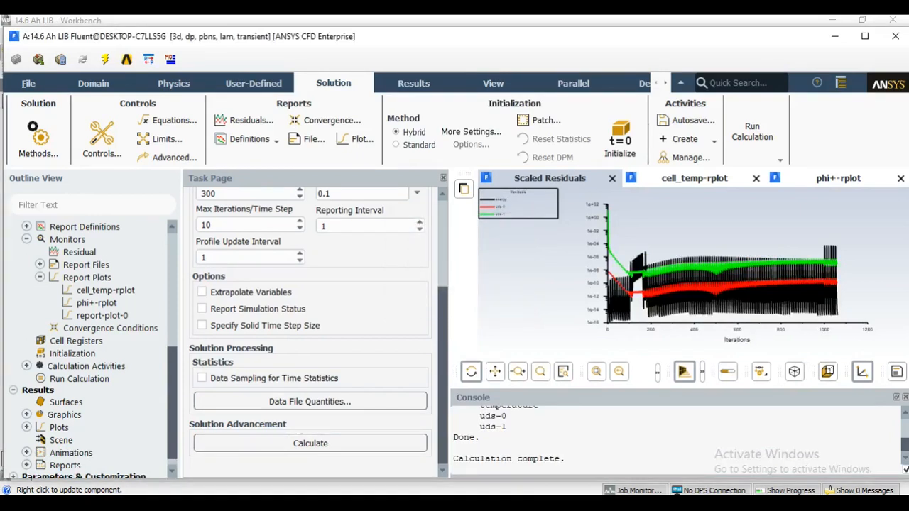
Review the console output and the cell_temp and phi+ report plots over flow time.
scroll(674, 440, "up", 1)
scroll(674, 441, "up", 3)
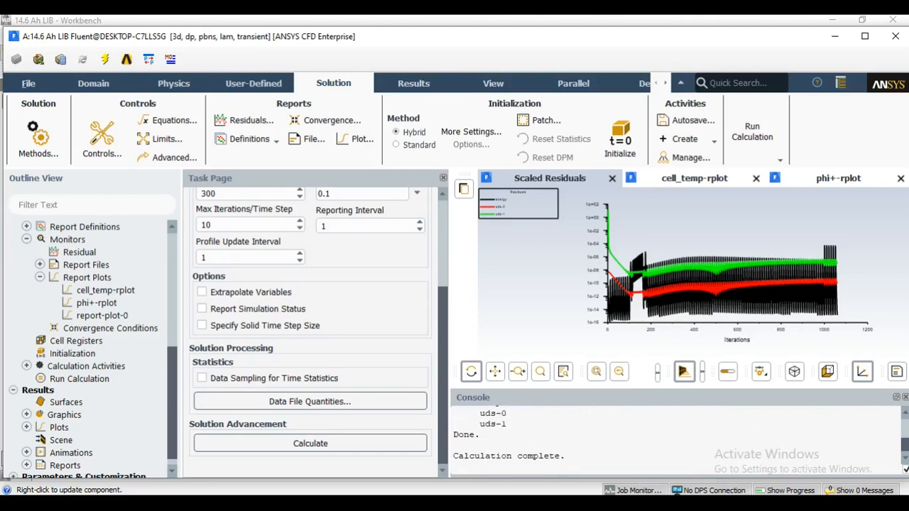
left_click(694, 178)
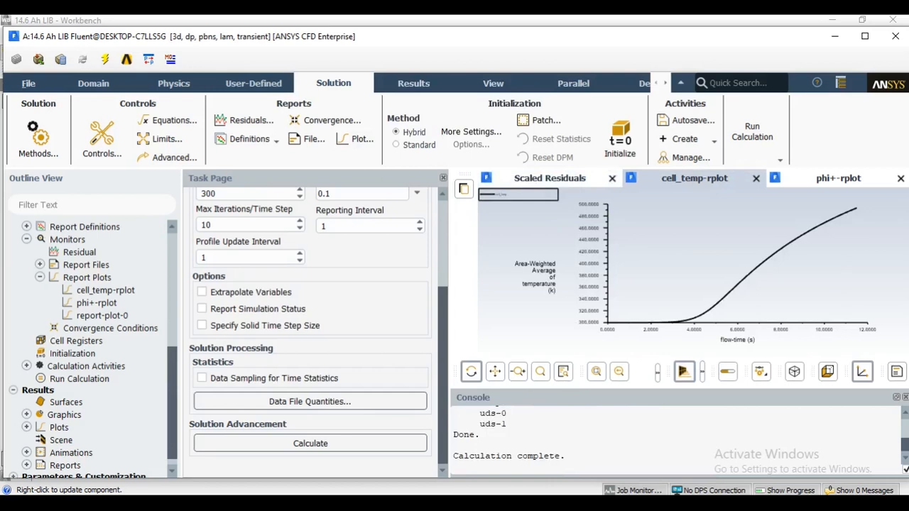
left_click(838, 178)
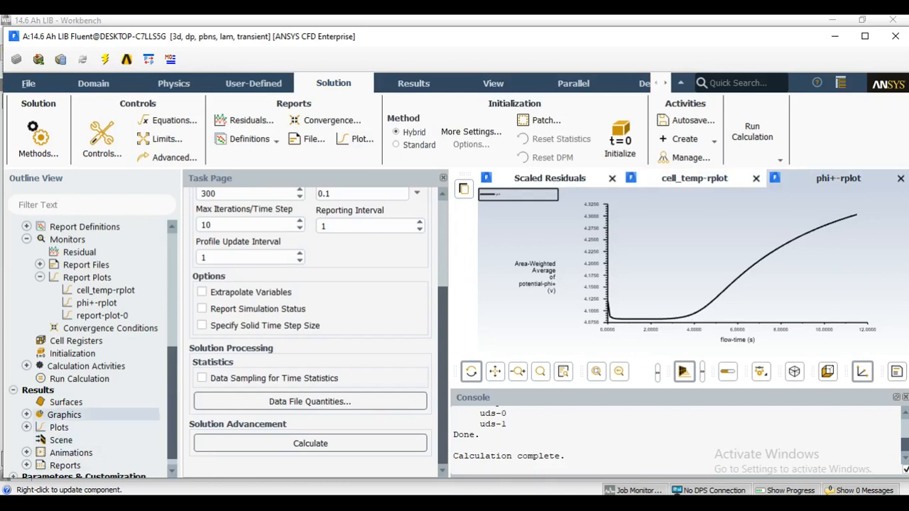
Start a new contour in the results graphics and set its variable to Static Temperature.
left_click(26, 414)
double_click(81, 440)
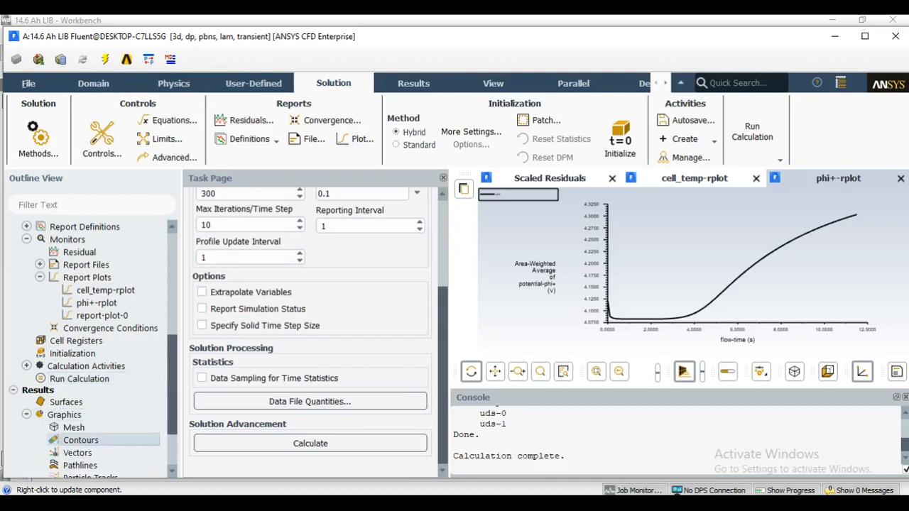
left_click_drag(358, 294, 268, 76)
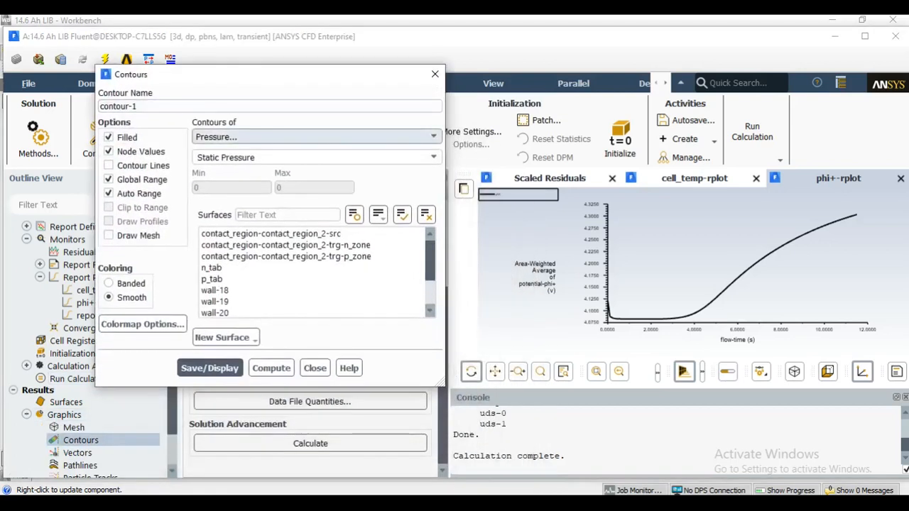
left_click(313, 137)
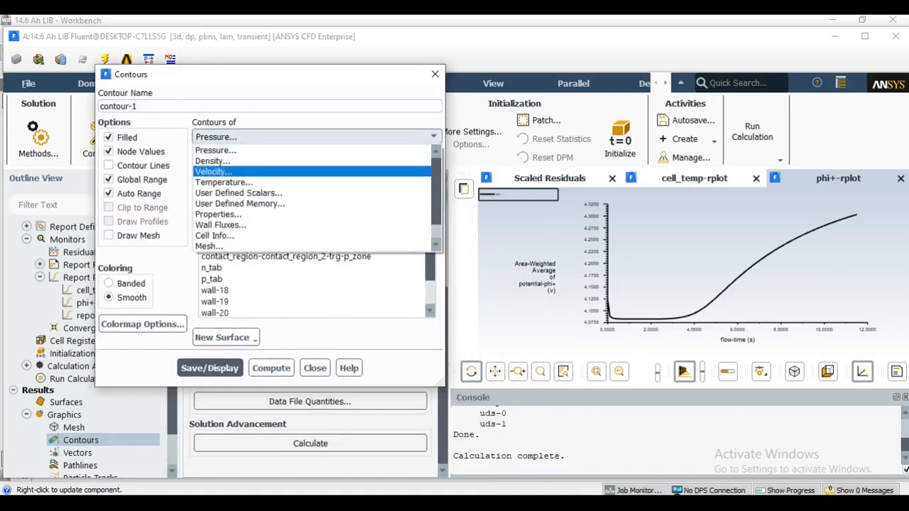
left_click(224, 183)
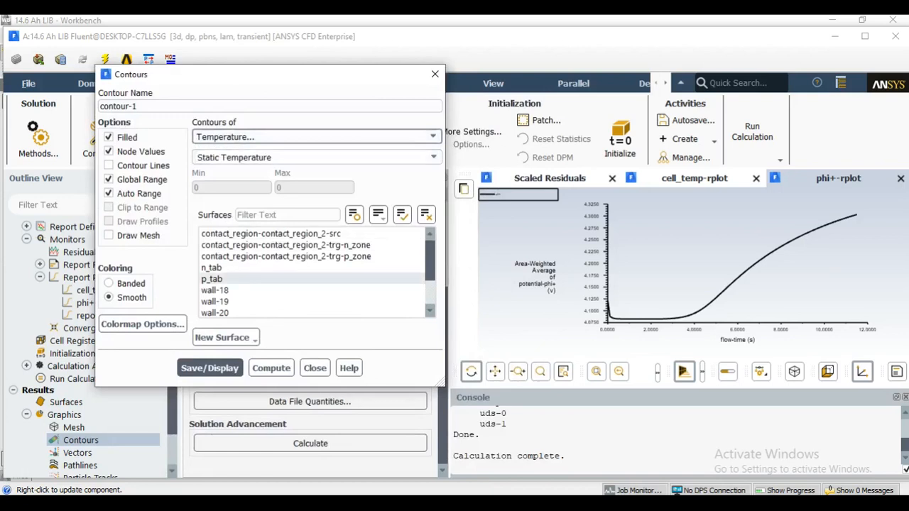
Select the surfaces wall-cell_zone, wall-n_zone and wall-p_zone for the contour, and save and display it.
scroll(284, 279, "down", 2)
left_click(234, 280)
left_click(234, 290)
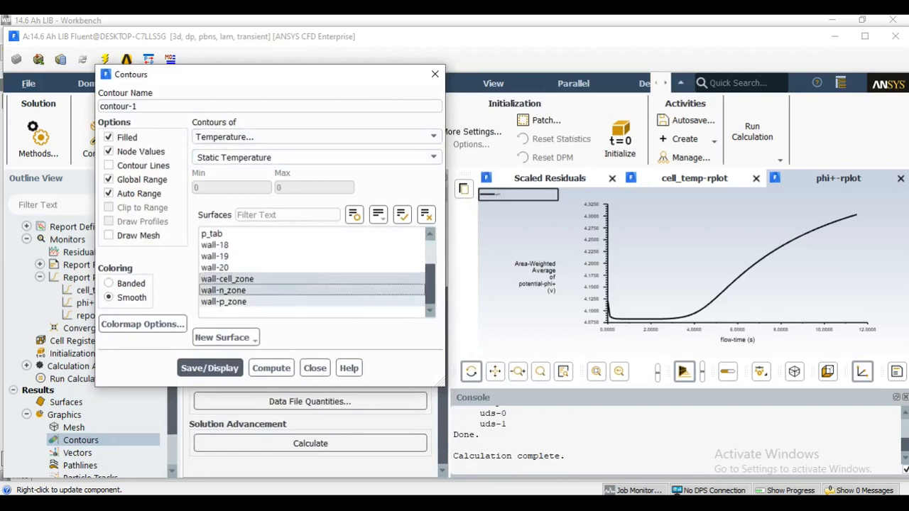
left_click(223, 302)
left_click(209, 368)
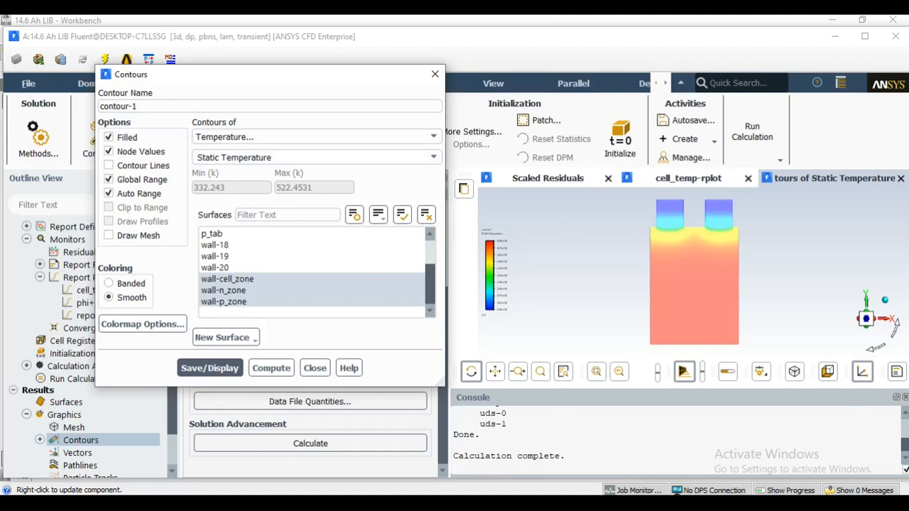
Move the temperature contour's color legend upward and enlarge it so its values are readable, and close the contour settings.
left_click_drag(492, 273, 492, 242)
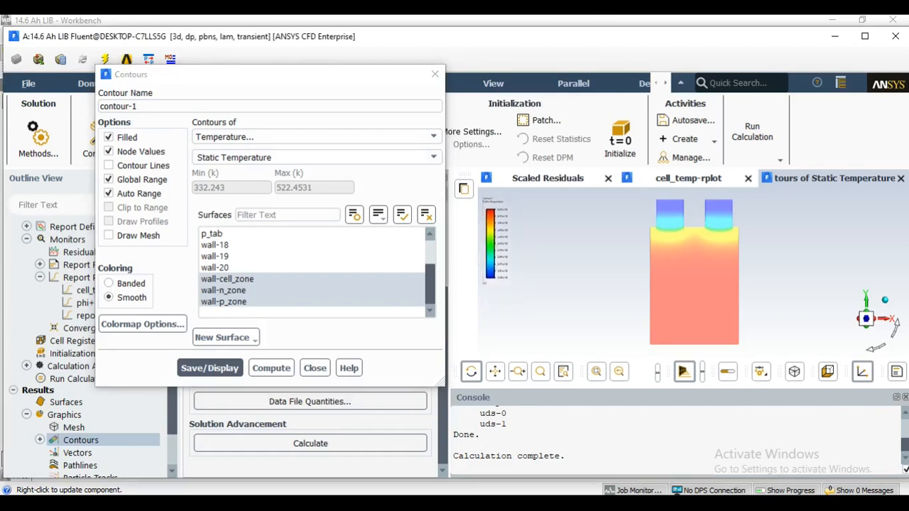
left_click_drag(523, 286, 548, 349)
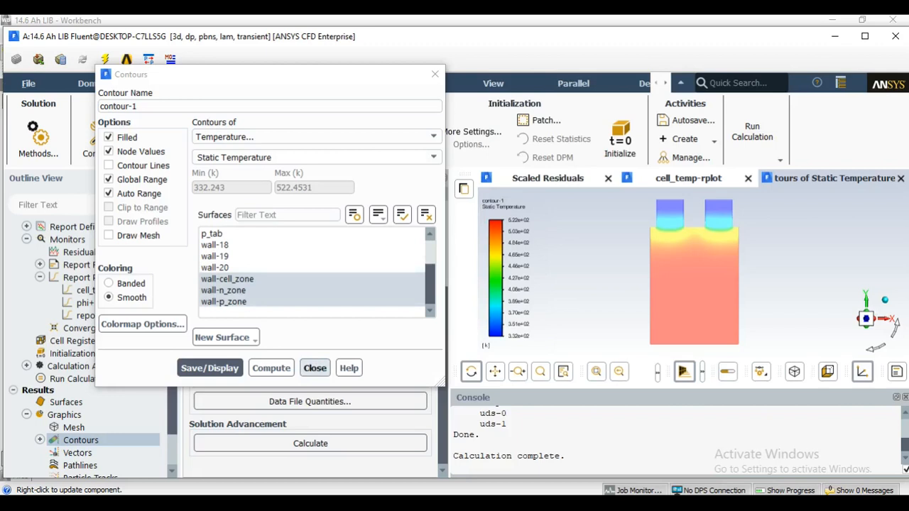
left_click(315, 368)
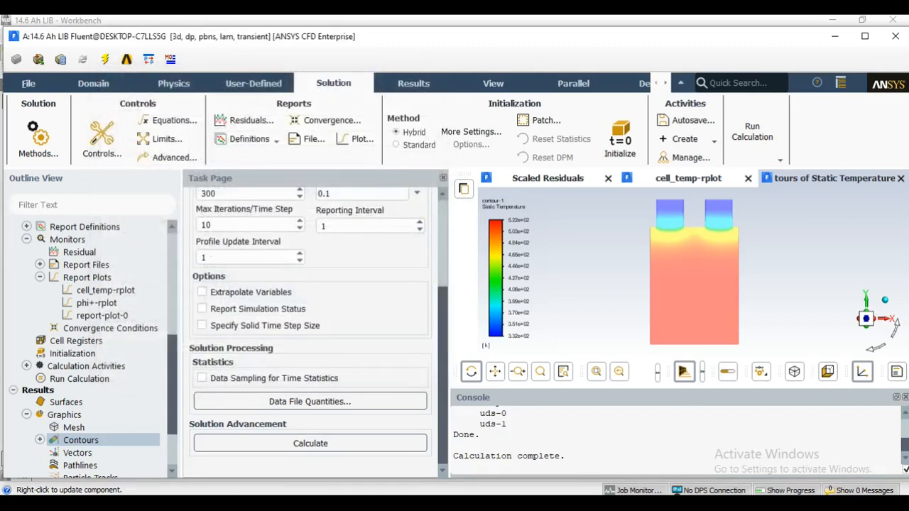